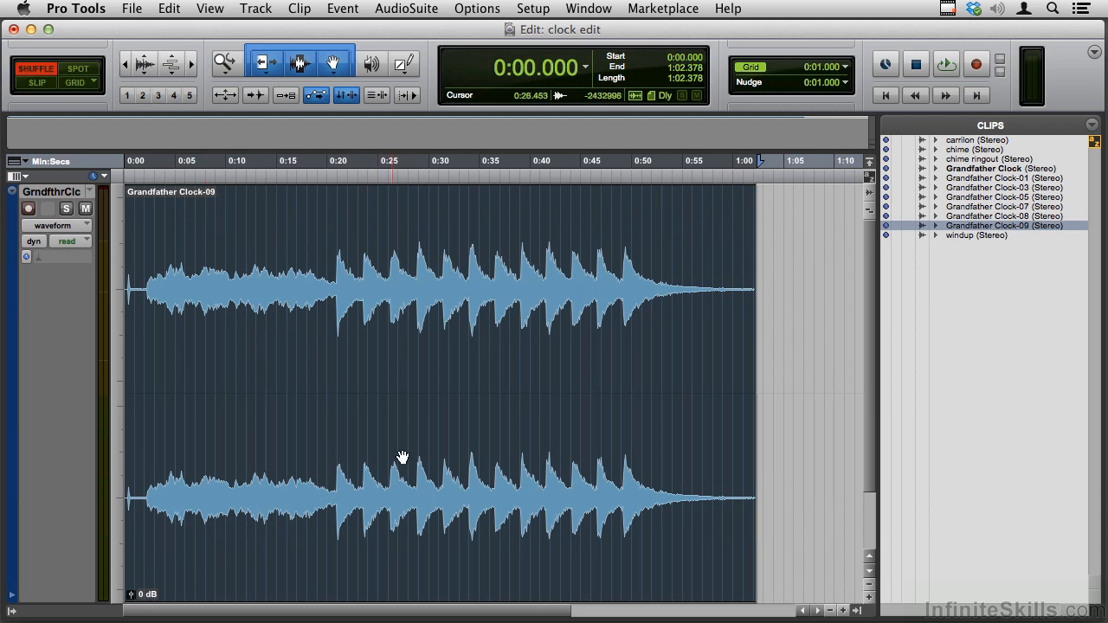
Replace the Grandfather Clock-09 clip on the track with the windup, carrilon and chime clips placed end to end
key(Delete)
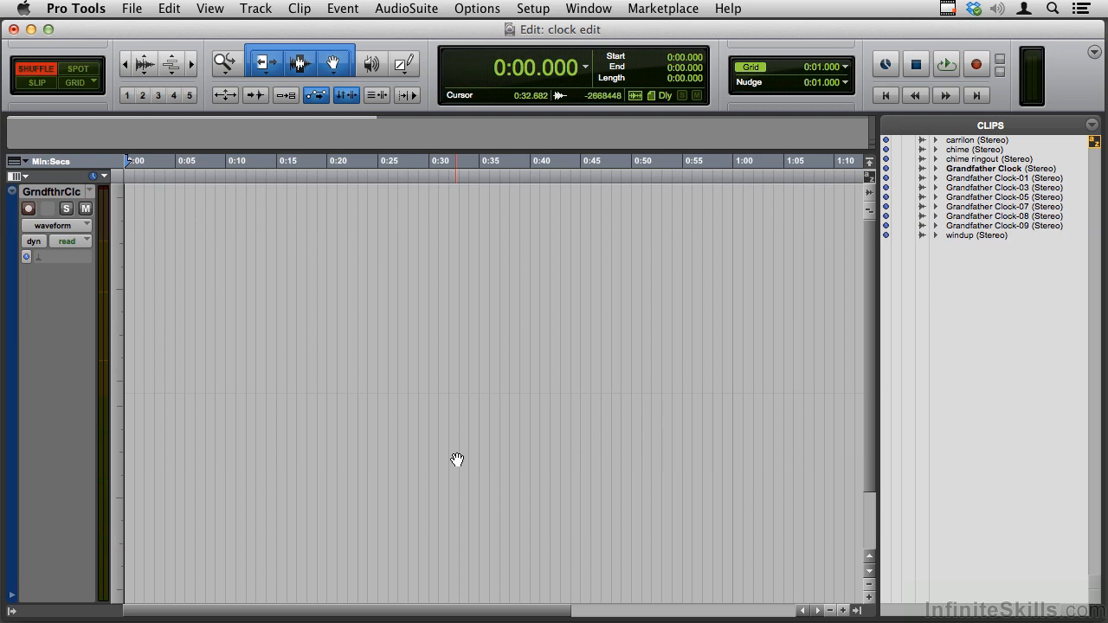
click(964, 235)
drag(917, 236, 694, 286)
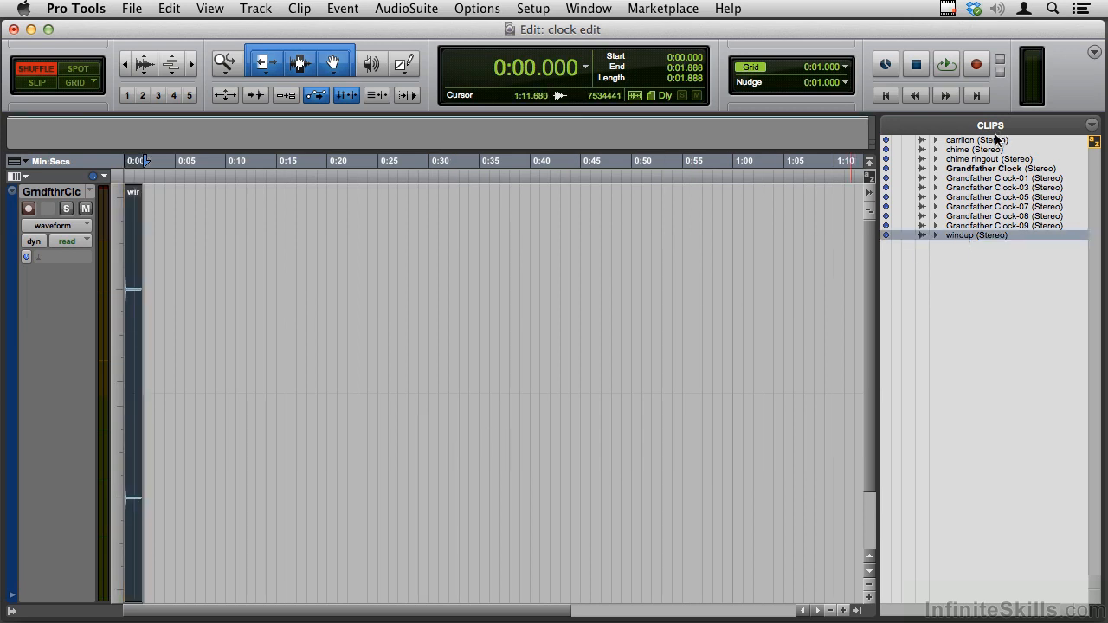
drag(981, 141, 701, 264)
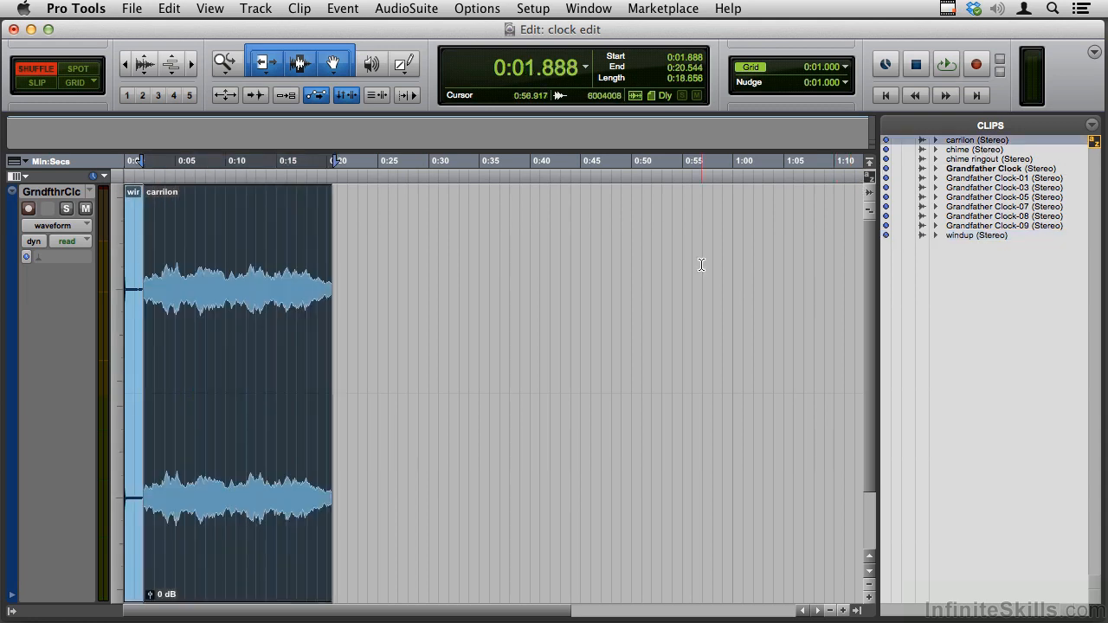
drag(981, 152, 768, 214)
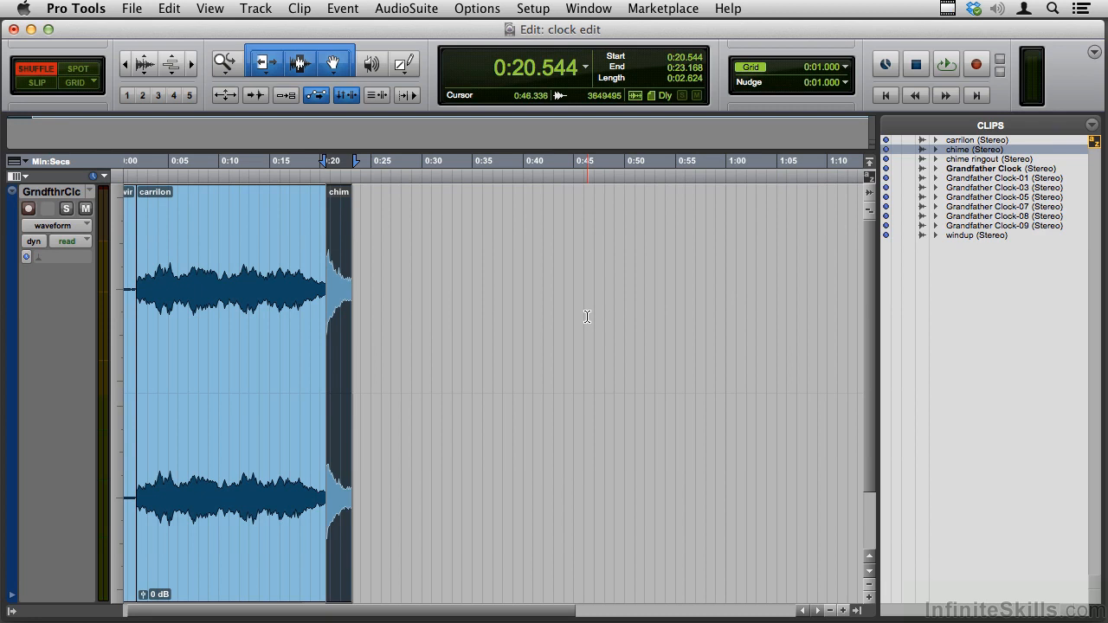
Try repeating the chime clip 500 times, and undo the repeat
click(169, 8)
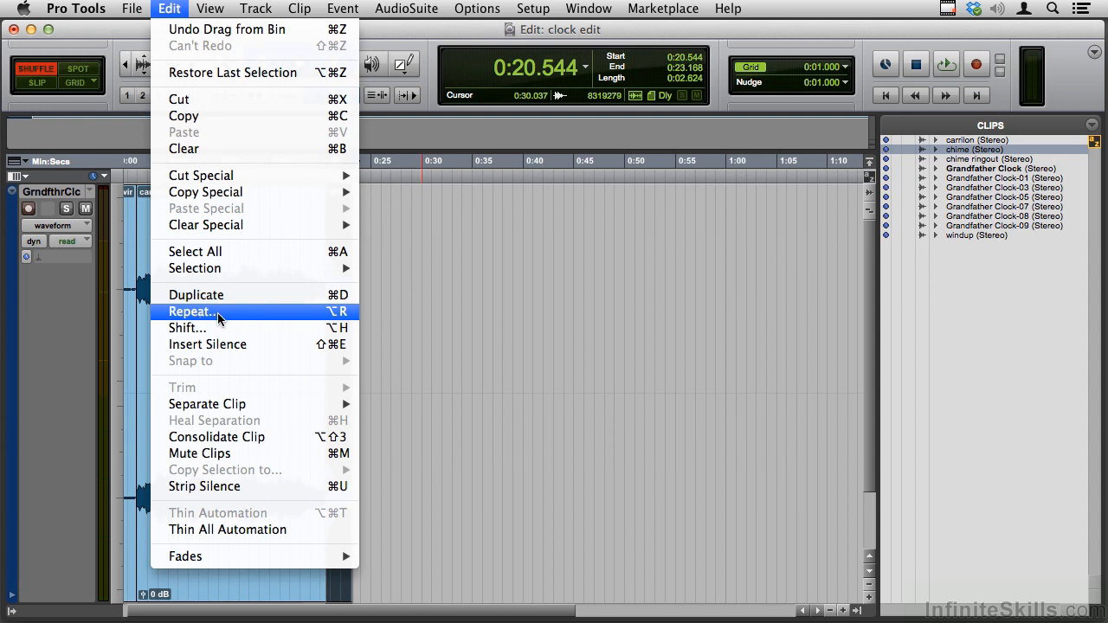
click(285, 317)
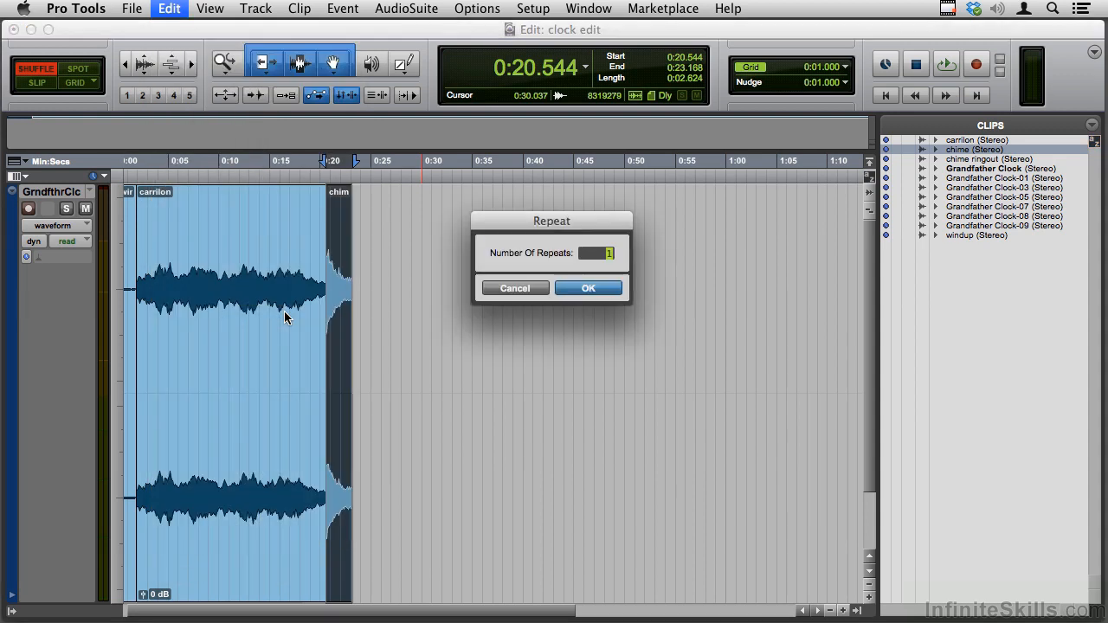
text(500)
key(Return)
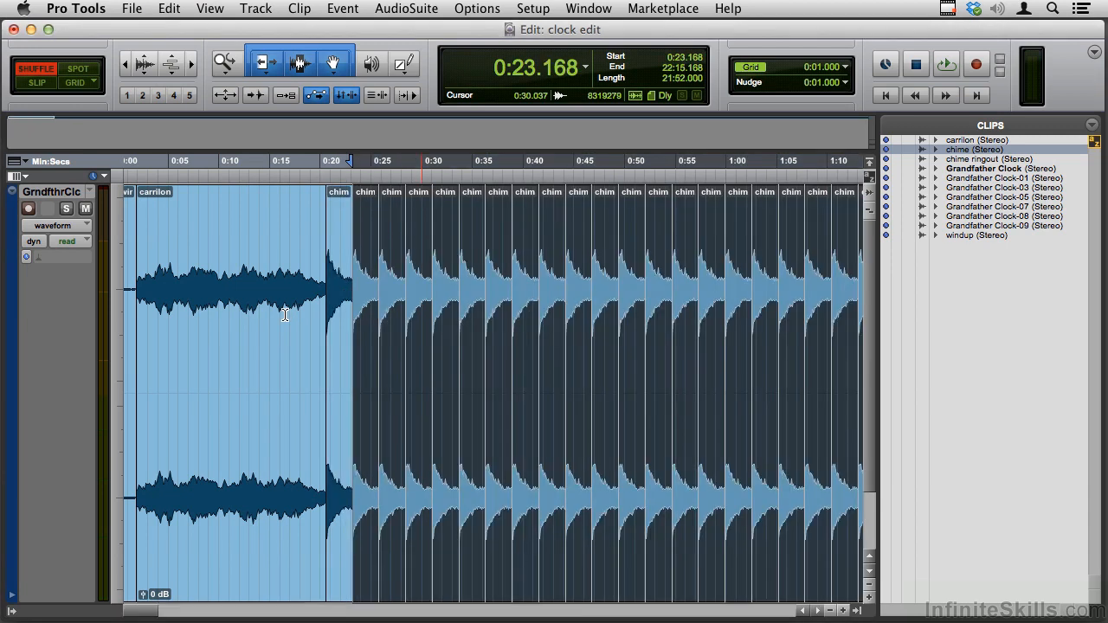
key(super+bracketleft)
key(super+bracketleft)
key(super+bracketleft)
key(super+bracketleft)
key(super+bracketright)
drag(277, 606, 127, 615)
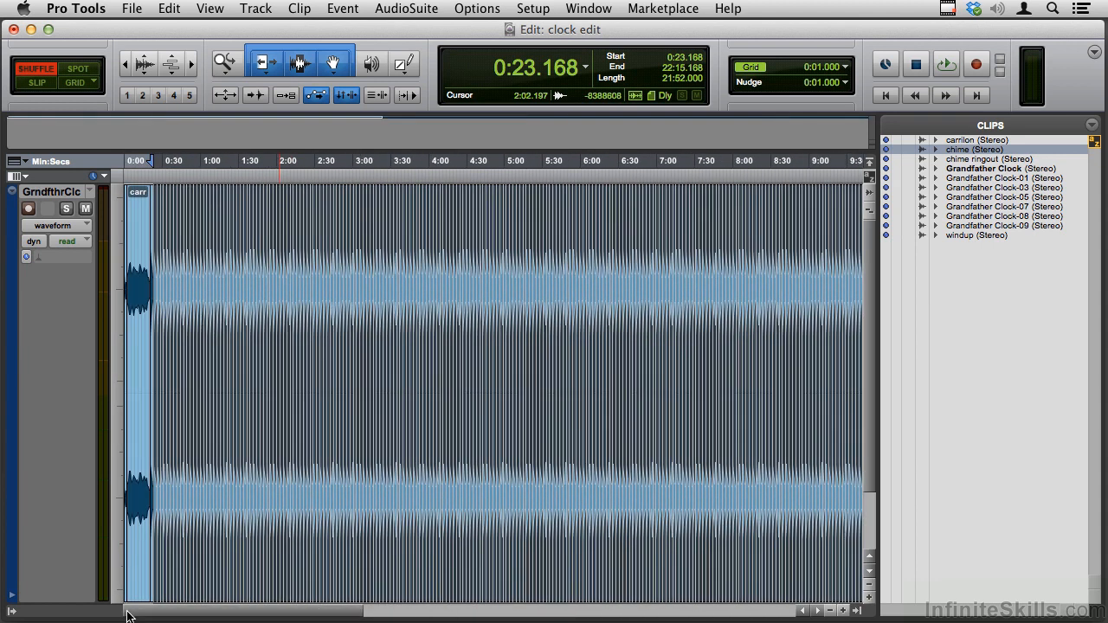
key(super+z)
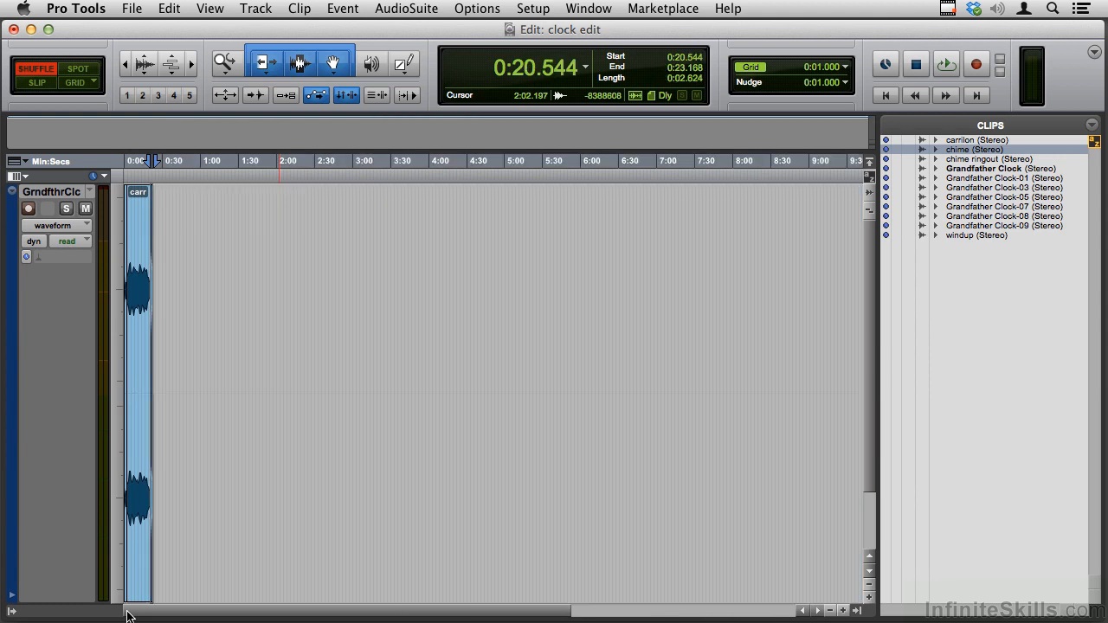
key(super+bracketright)
key(super+bracketright)
key(super+bracketright)
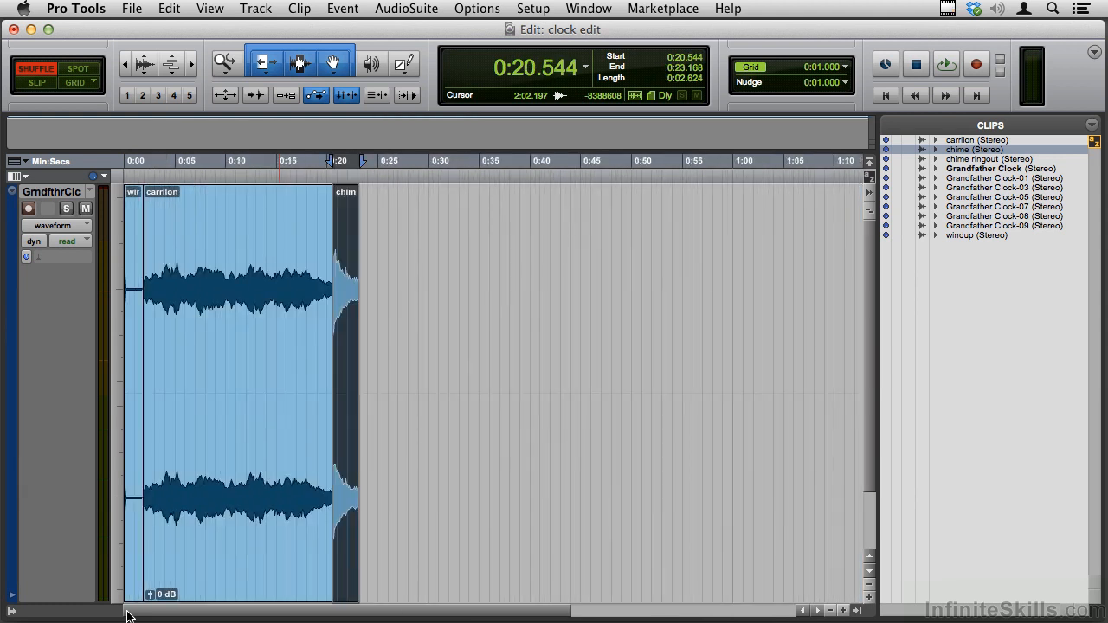
Duplicate the chime clip five times in a row and undo the last three duplicates
key(super+d)
key(super+d)
key(super+d)
key(super+d)
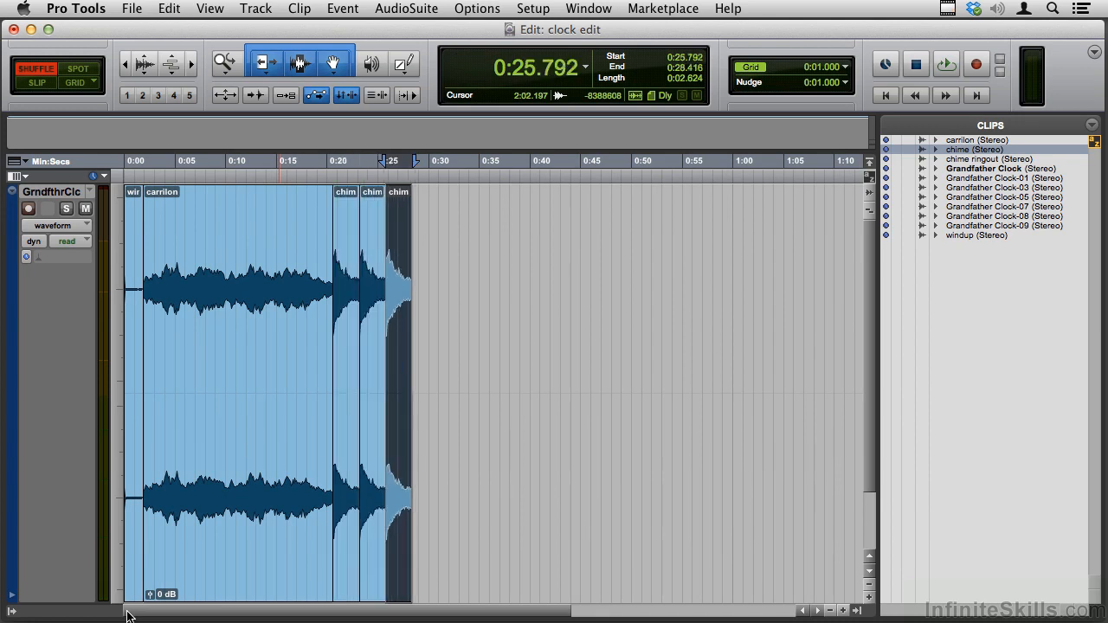
key(super+d)
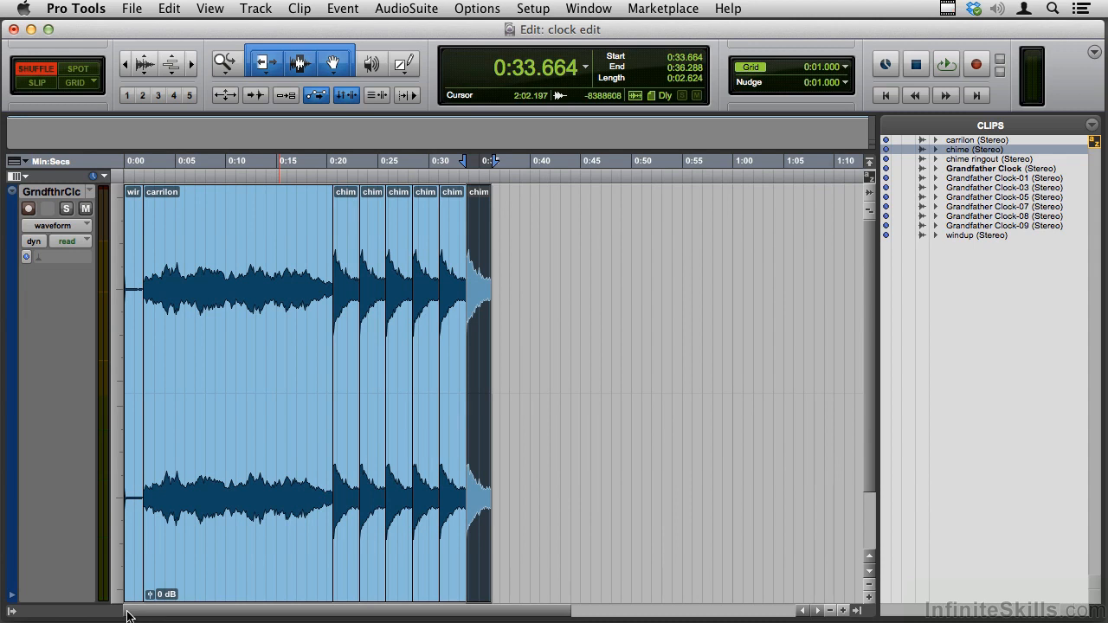
key(super+z)
key(super+z)
key(super+z)
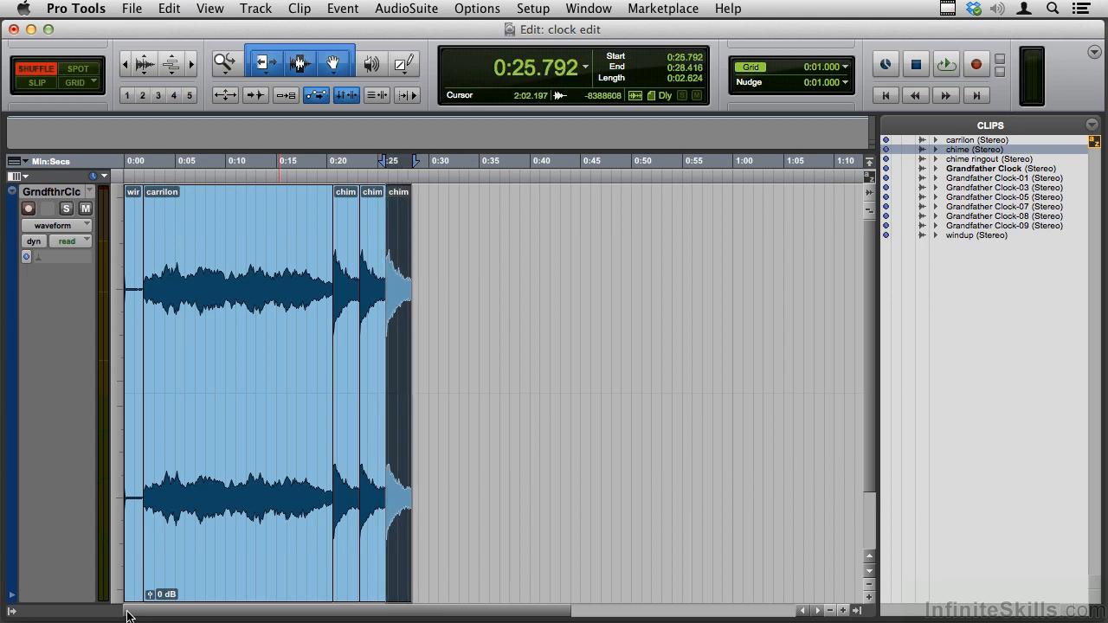
Add the chime ringout clip after the last chime and play the edit from the beginning
drag(961, 159, 618, 305)
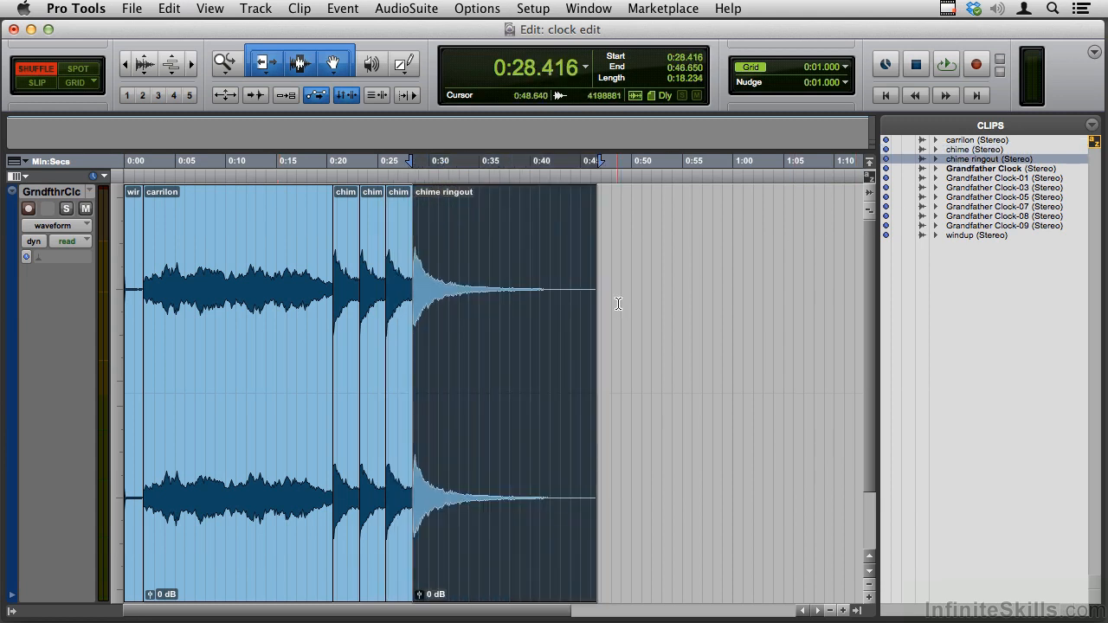
key(Return)
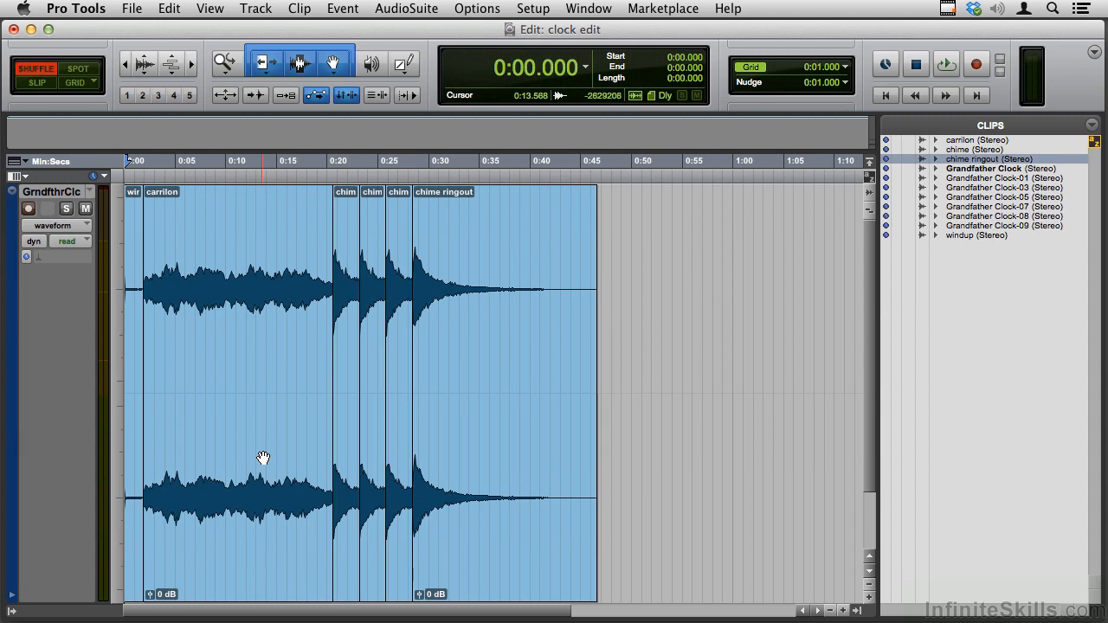
key(space)
key(space)
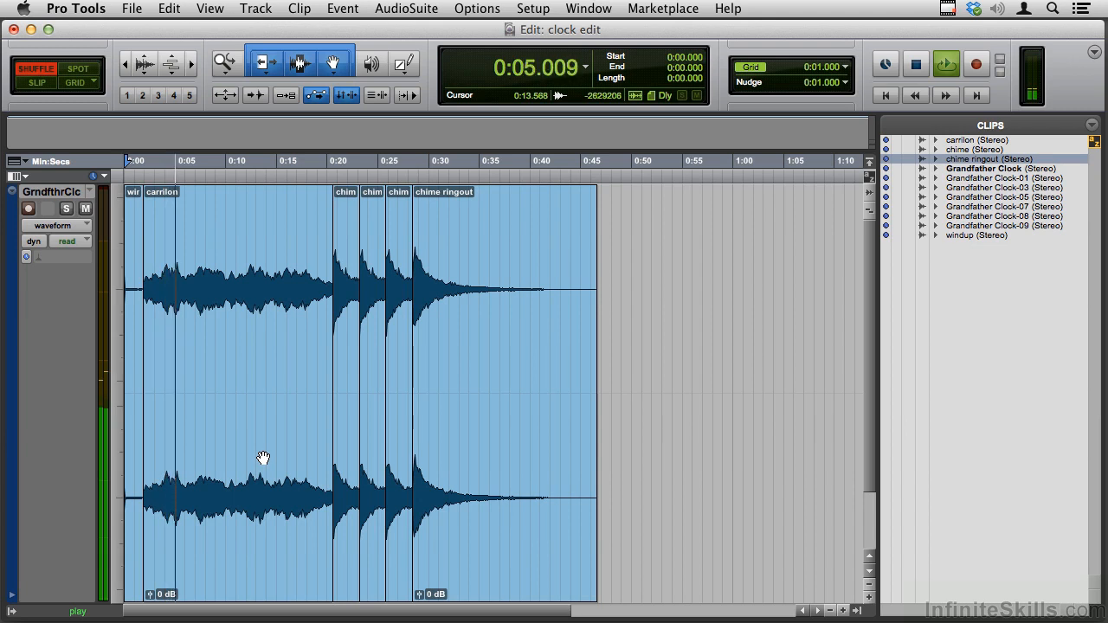
key(space)
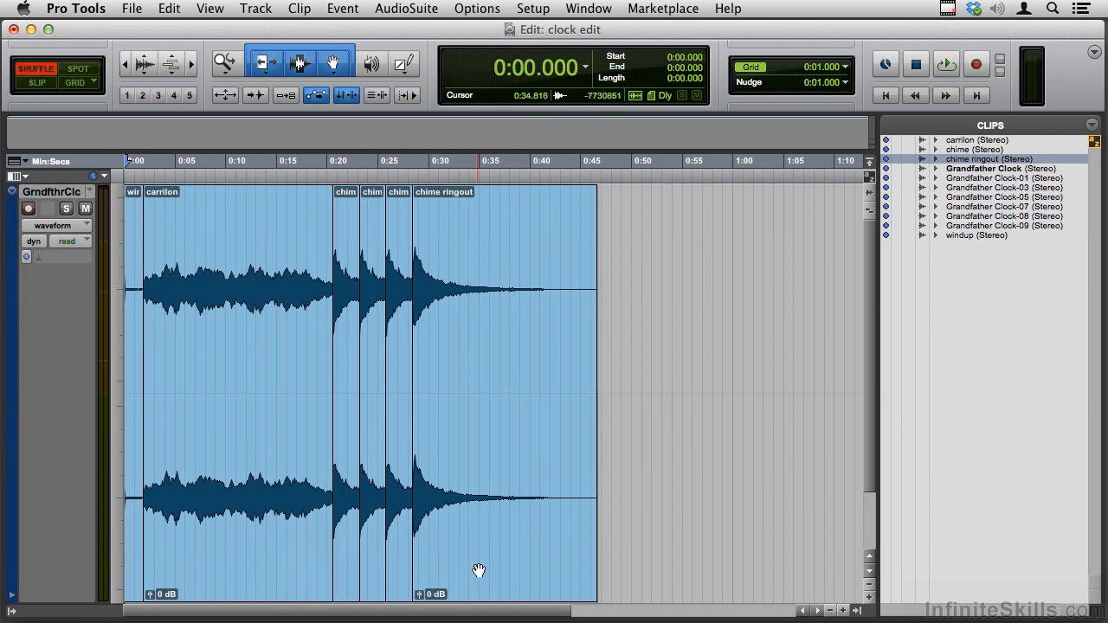
Try lowering the carrilon clip's gain to -1.7 dB
key(super+bracketright)
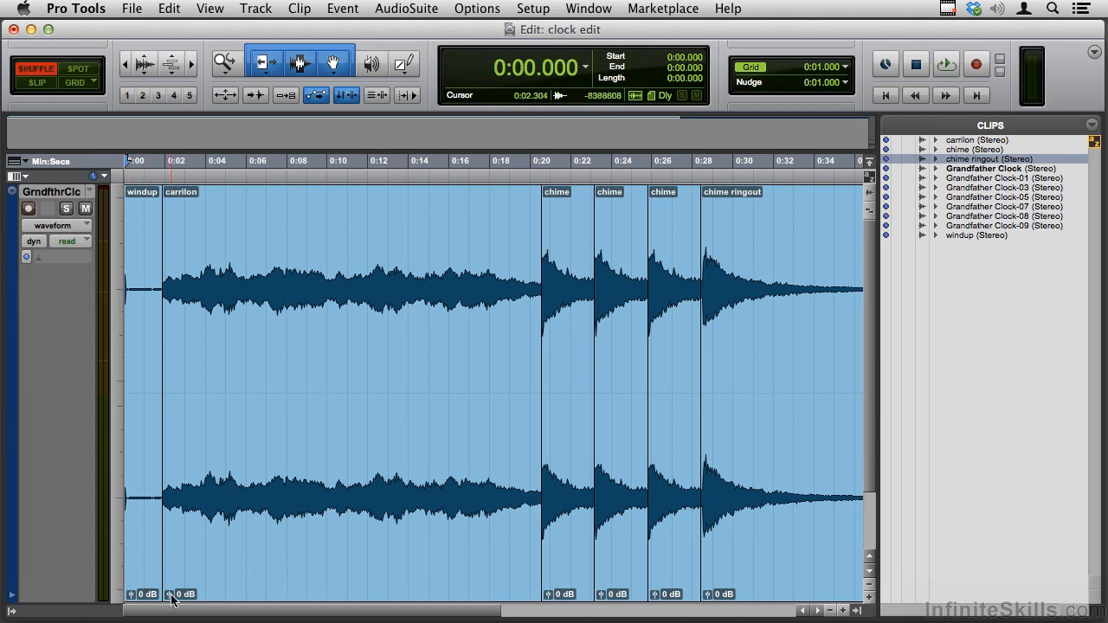
mouse_move(170, 596)
mouse_down()
mouse_move(143, 586)
mouse_move(153, 604)
mouse_up()
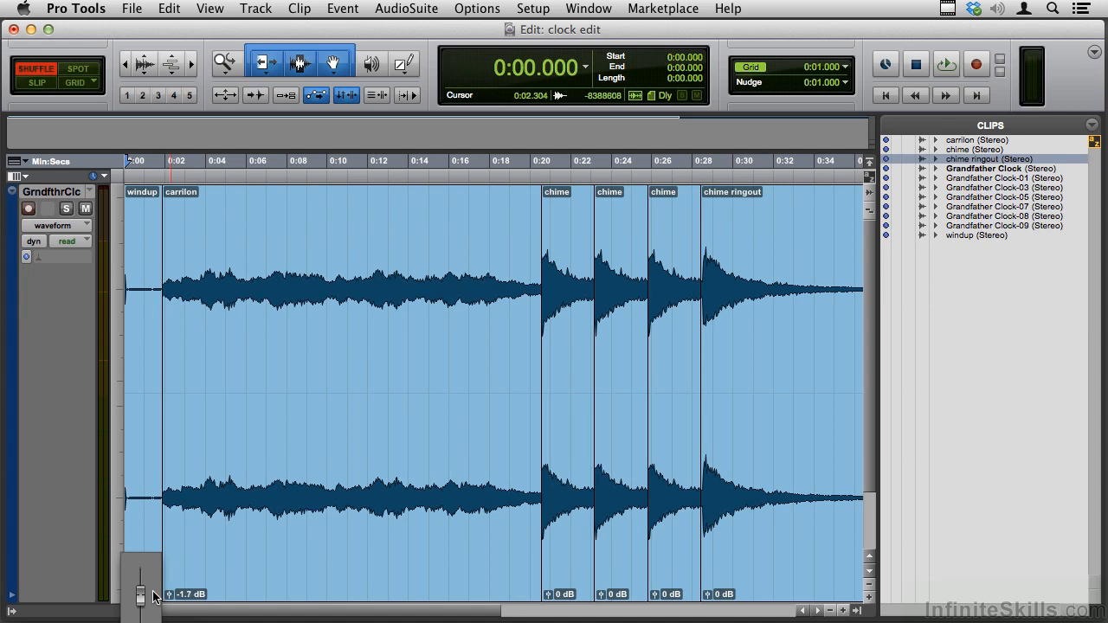
Raise the windup clip's gain to +0.9 dB and play the edit from the start
drag(154, 594, 134, 580)
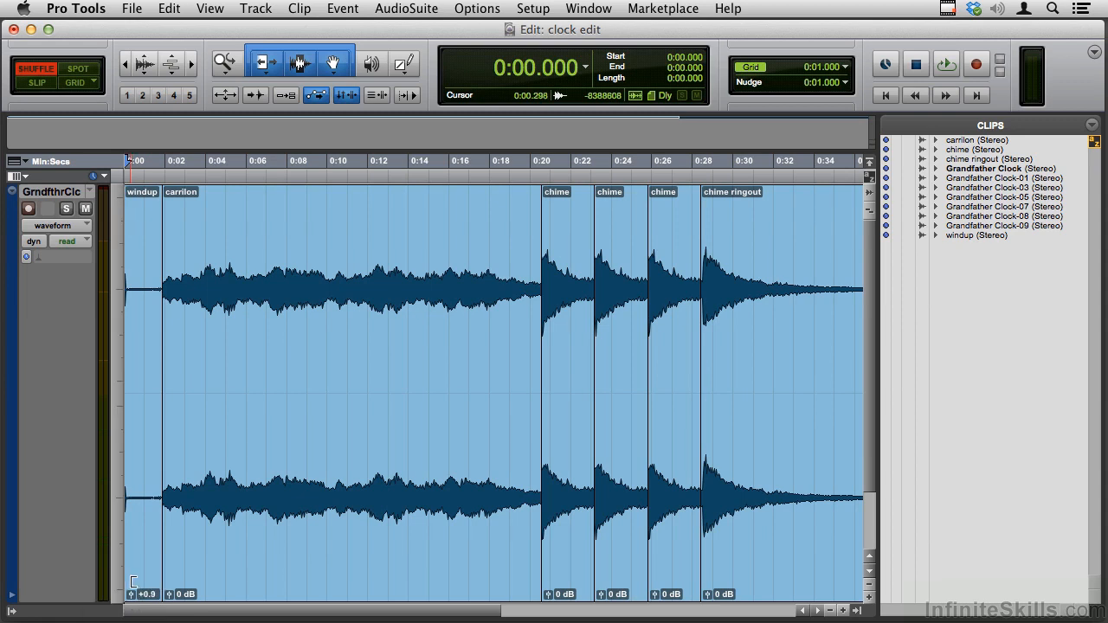
key(space)
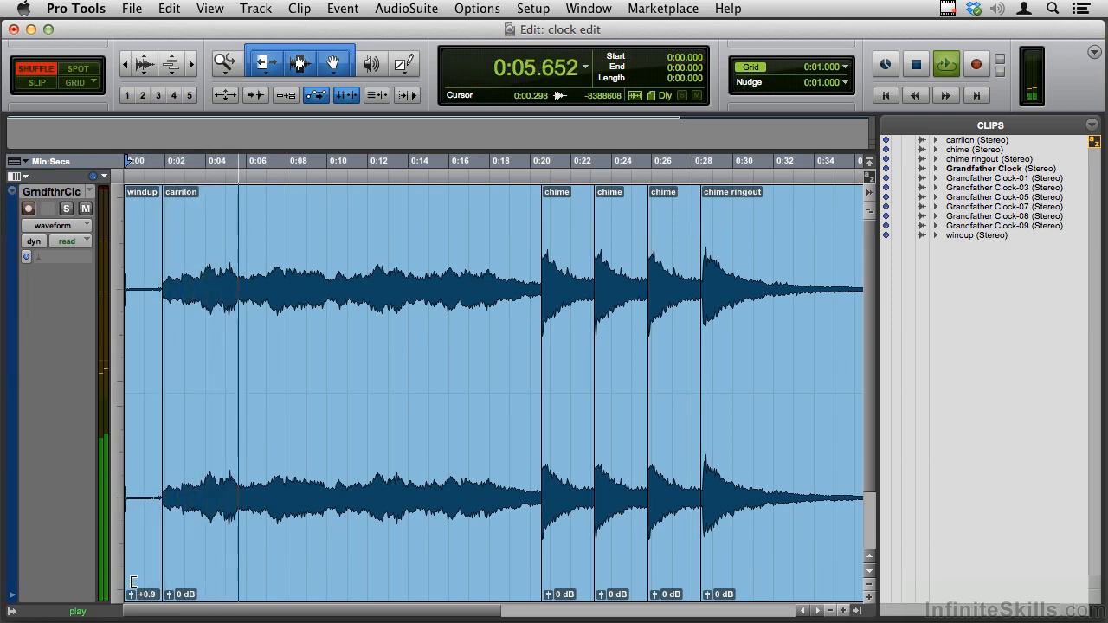
key(space)
Lower the first chime clip's gain to -1.4 dB
click(563, 574)
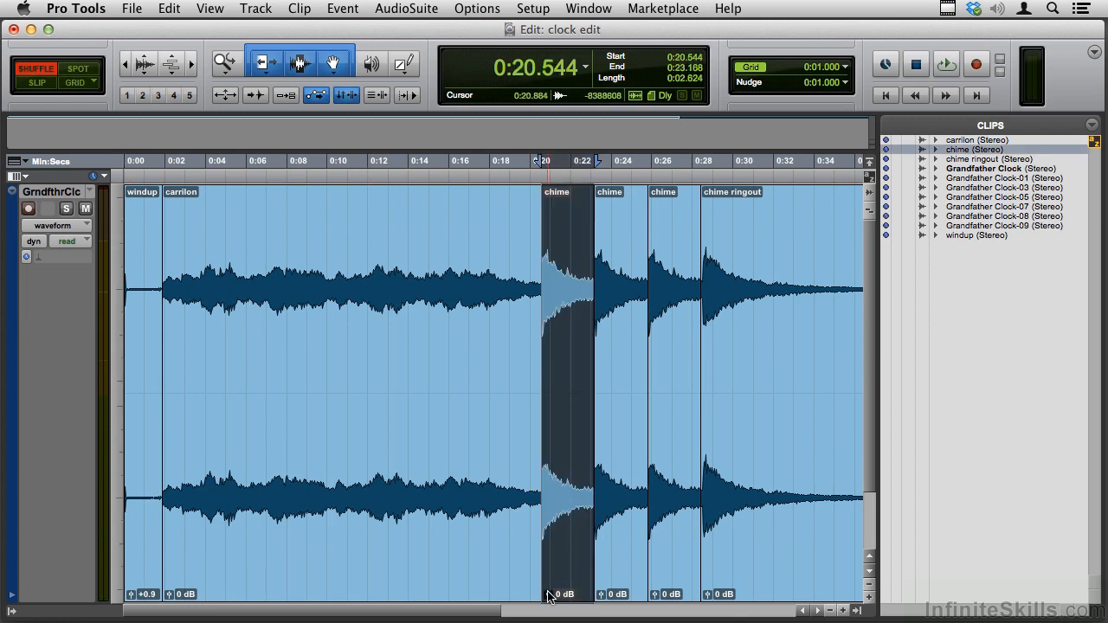
drag(547, 596, 548, 616)
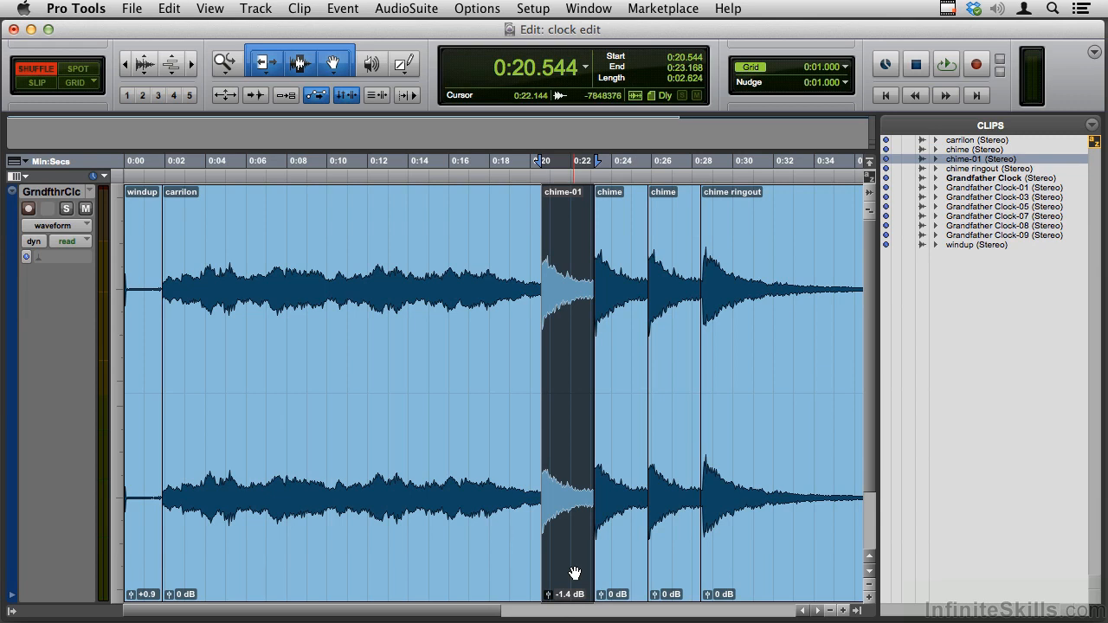
Try duplicating the quieter first chime twice in Shuffle mode, and undo both duplicates
key(super+d)
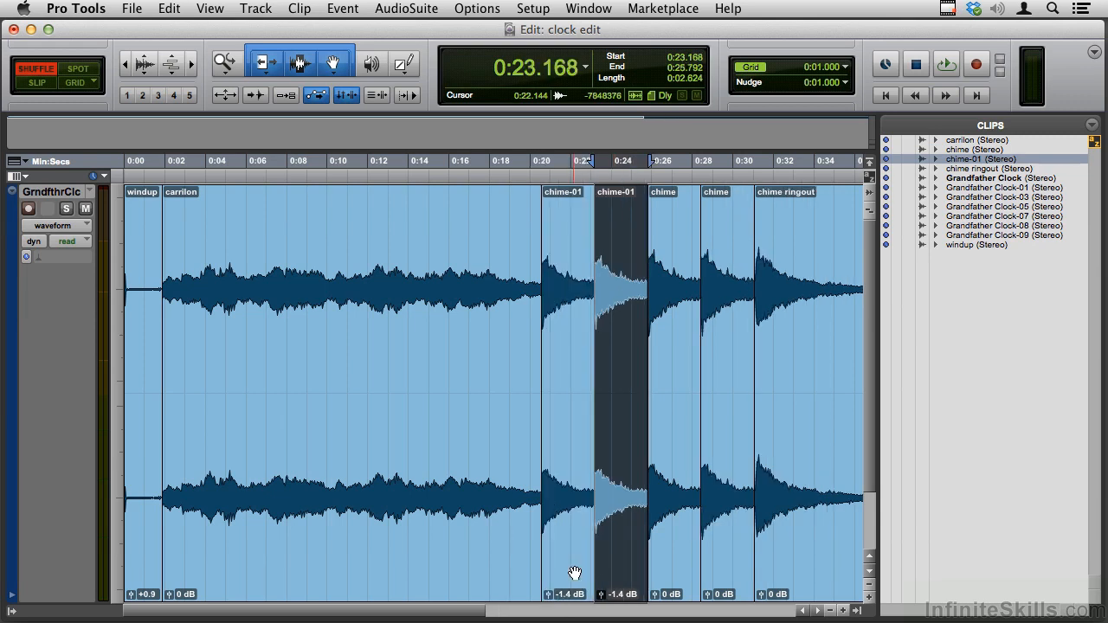
key(super+d)
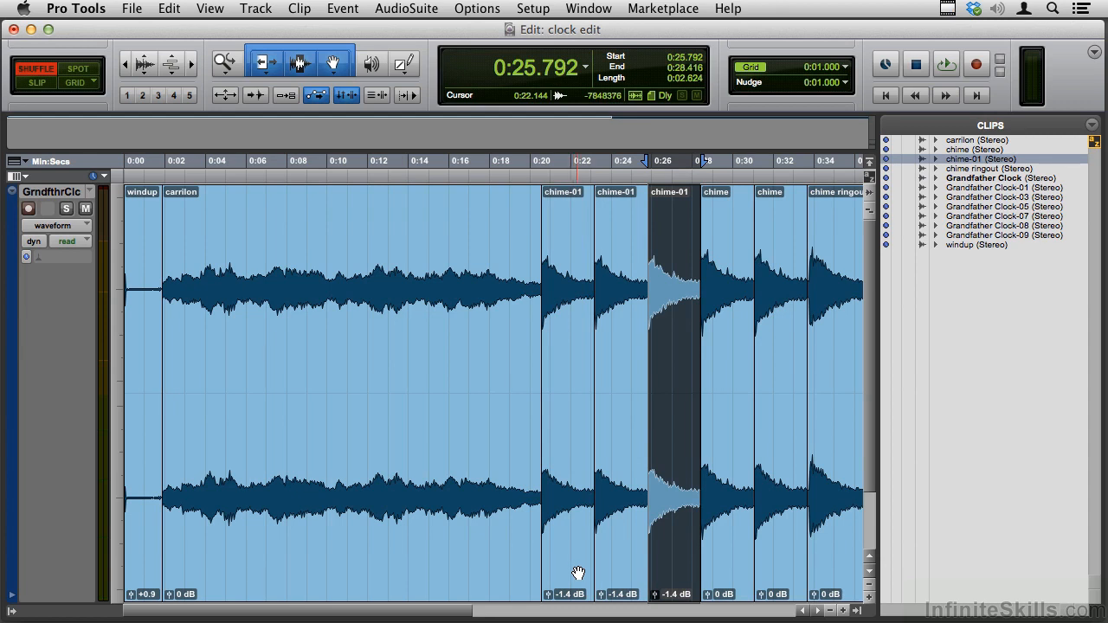
key(super+z)
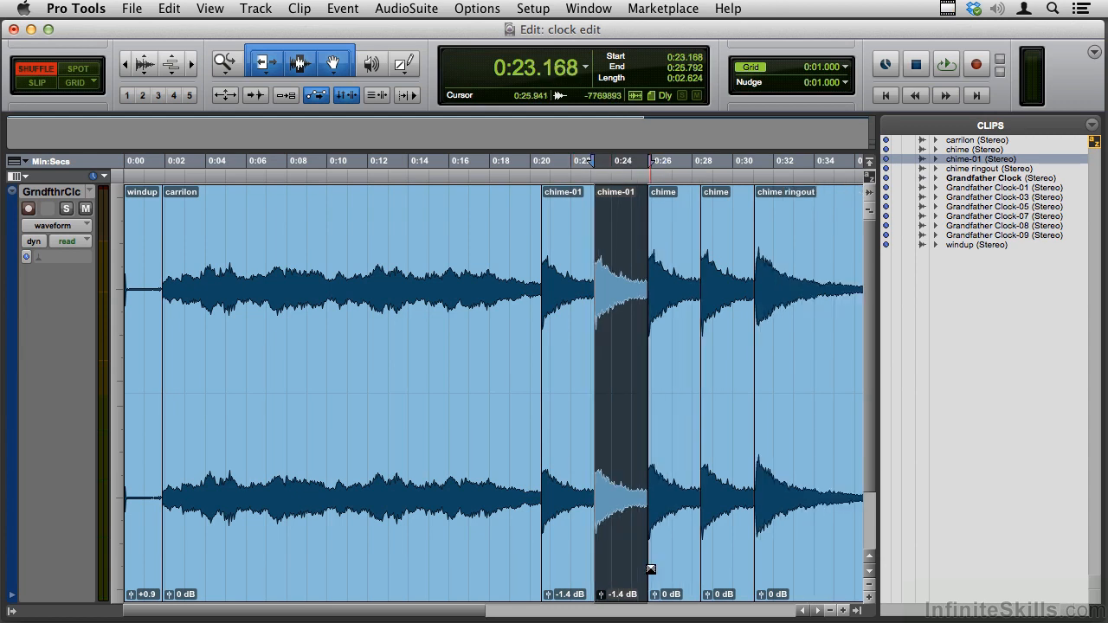
key(super+z)
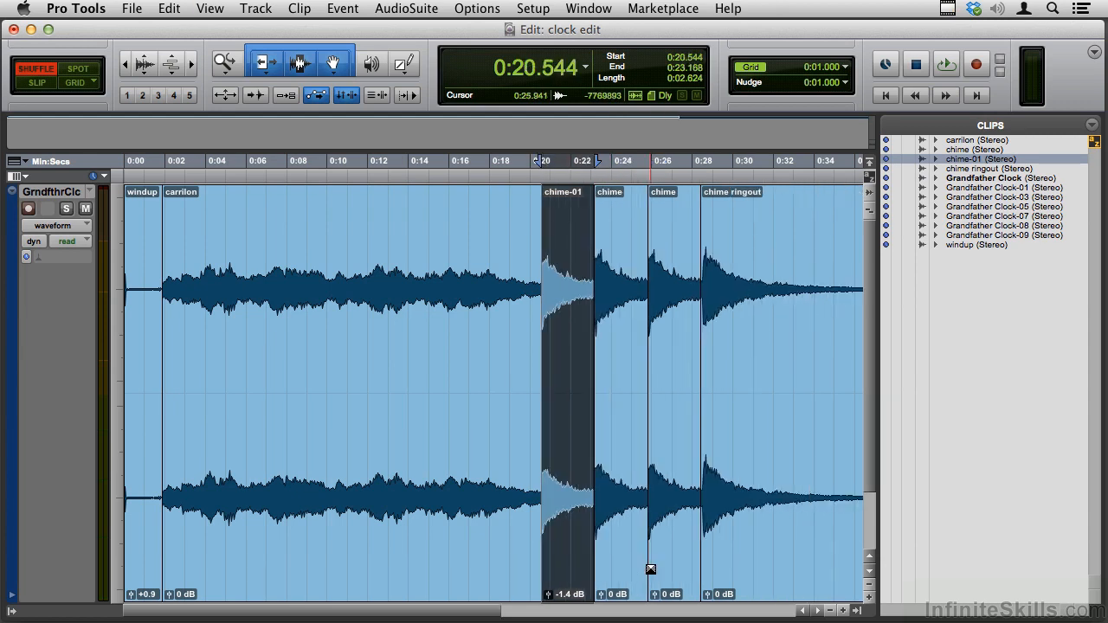
Switch to Slip mode and duplicate the quieter chime twice over the two following chimes
click(36, 84)
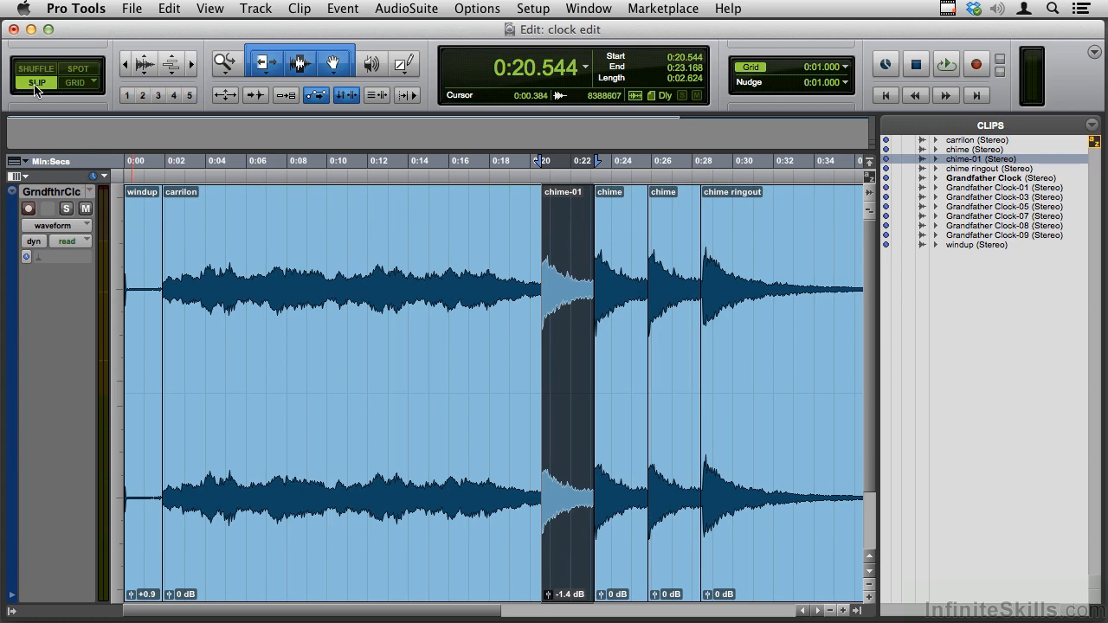
key(super+d)
key(super+d)
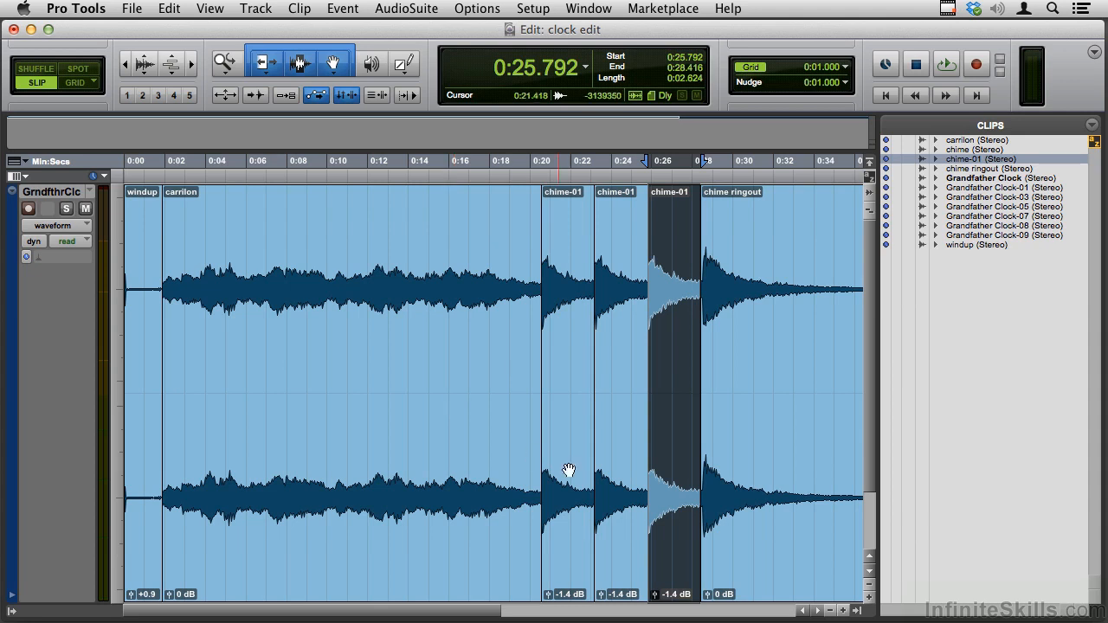
Extend the selection to the chime ringout clip and lower the ringout's gain to -1.4 dB
shift+click(745, 545)
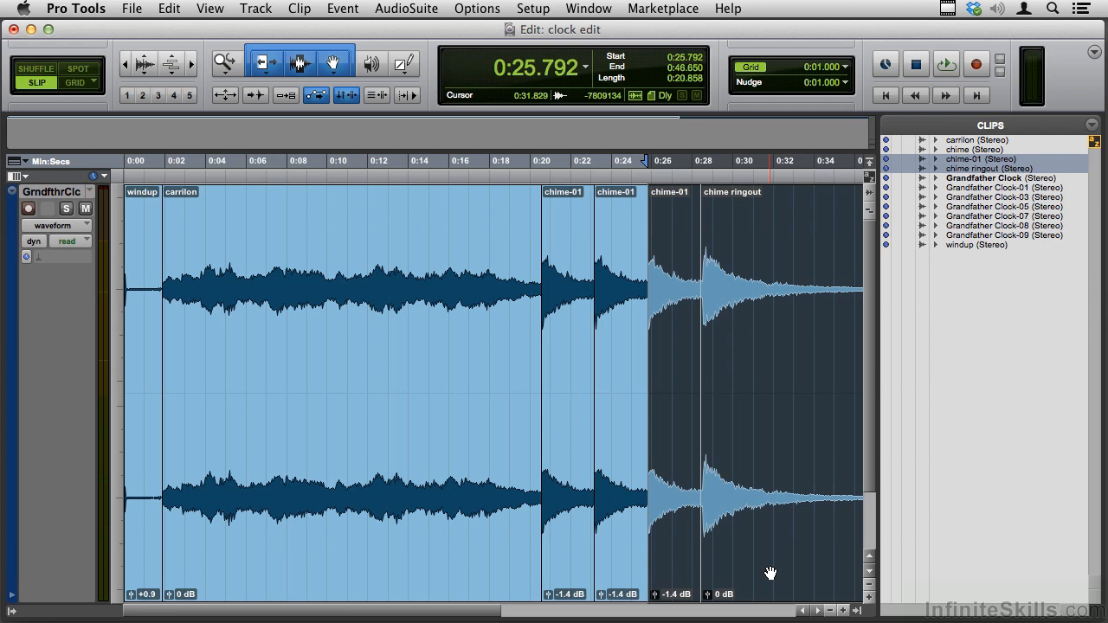
key(super+bracketright)
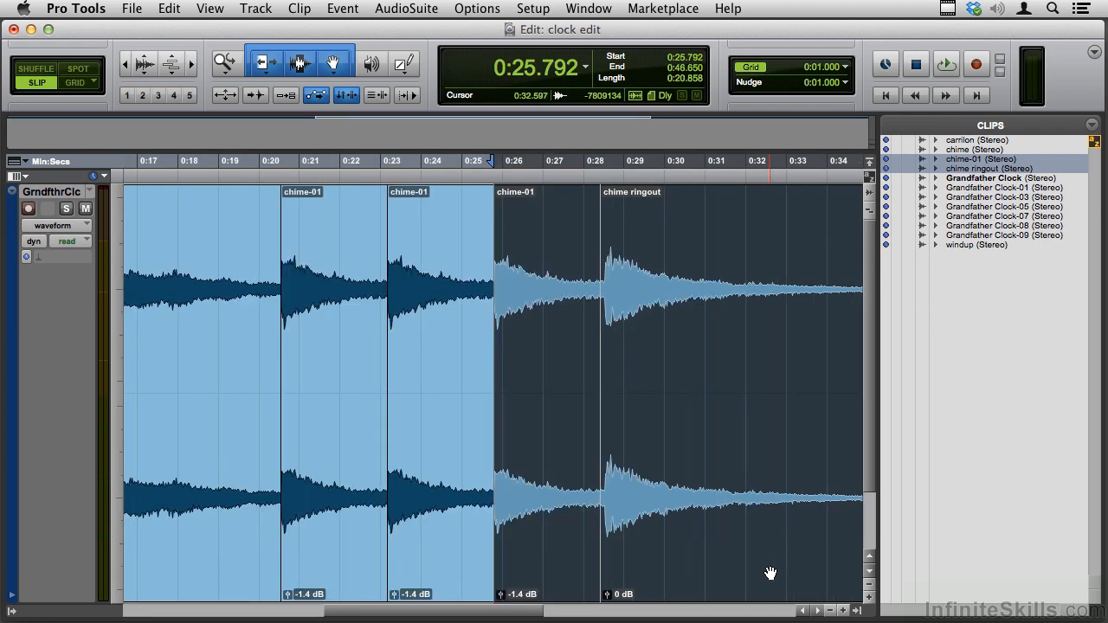
drag(609, 598, 598, 540)
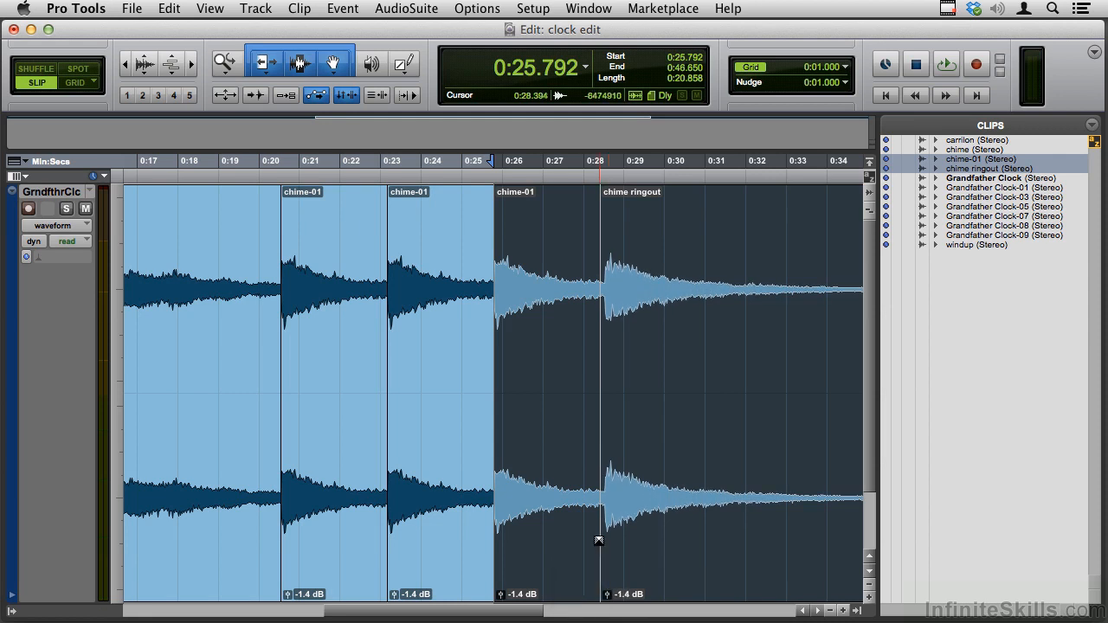
Play the edit from about 0:19.7, just before the first chime, to check the chime levels
key(super+a)
key(alt+f)
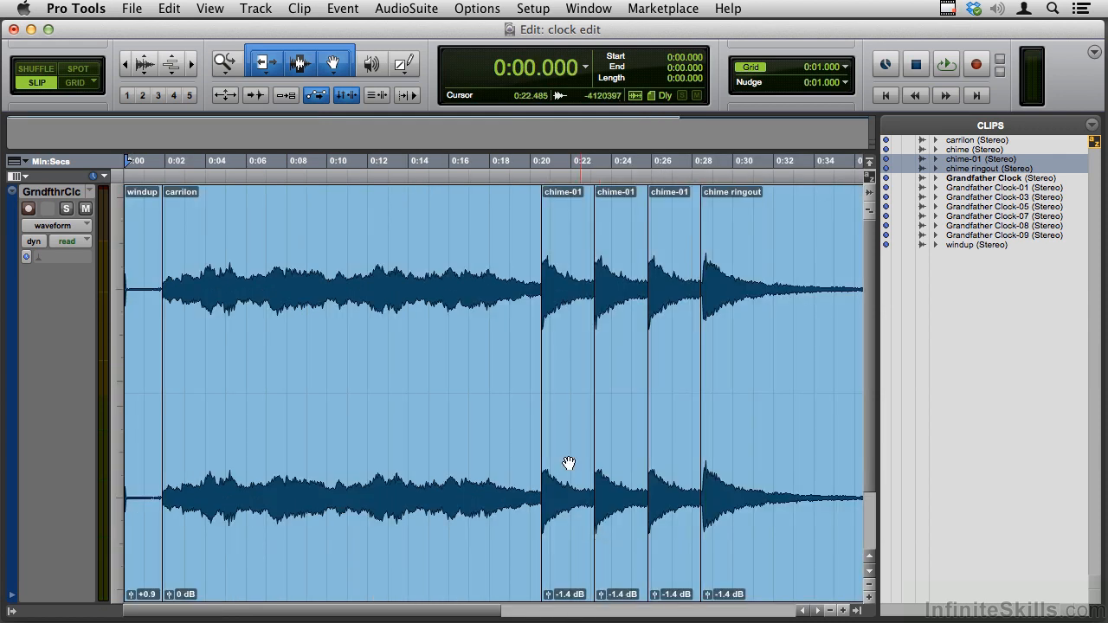
click(524, 250)
key(space)
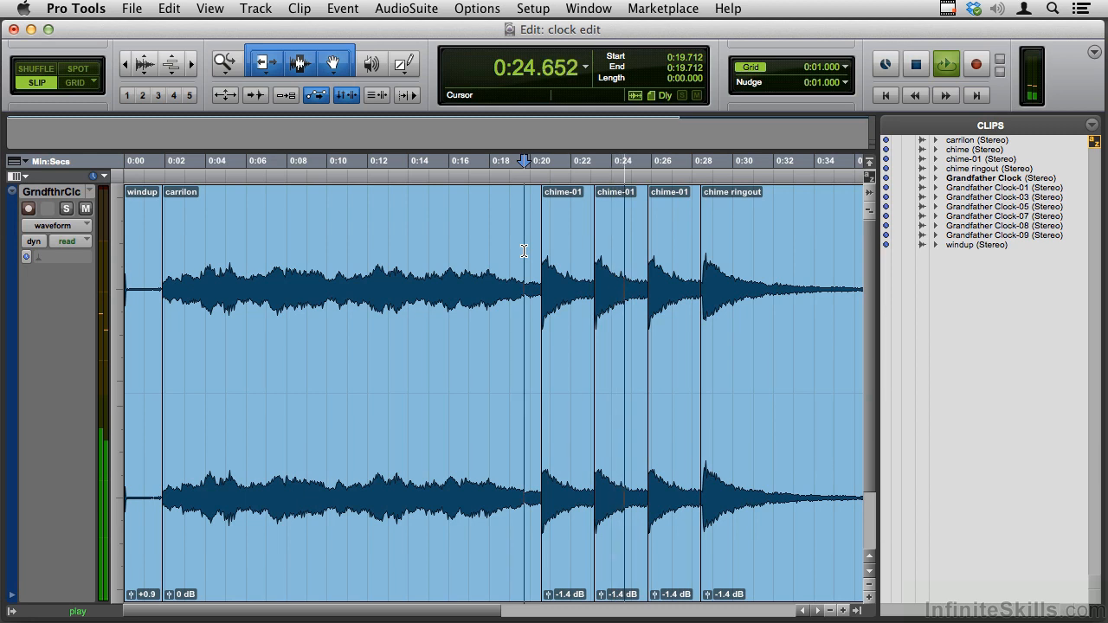
key(space)
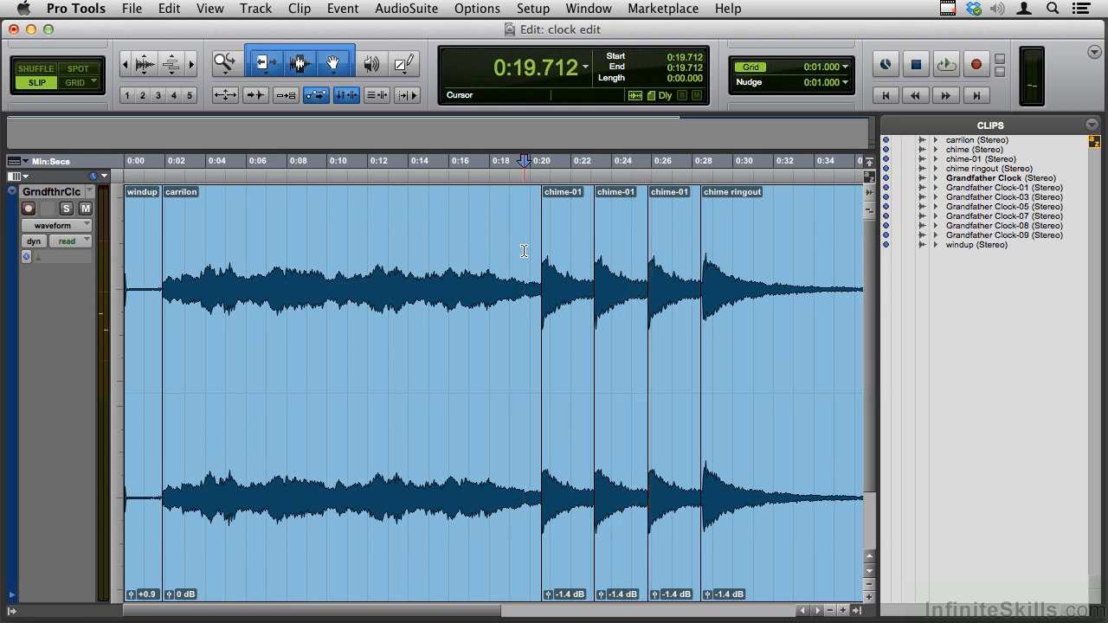
Zoom the timeline out to show the whole clock sequence and reduce the height of the Grandfather Clock track
key(super+bracketleft)
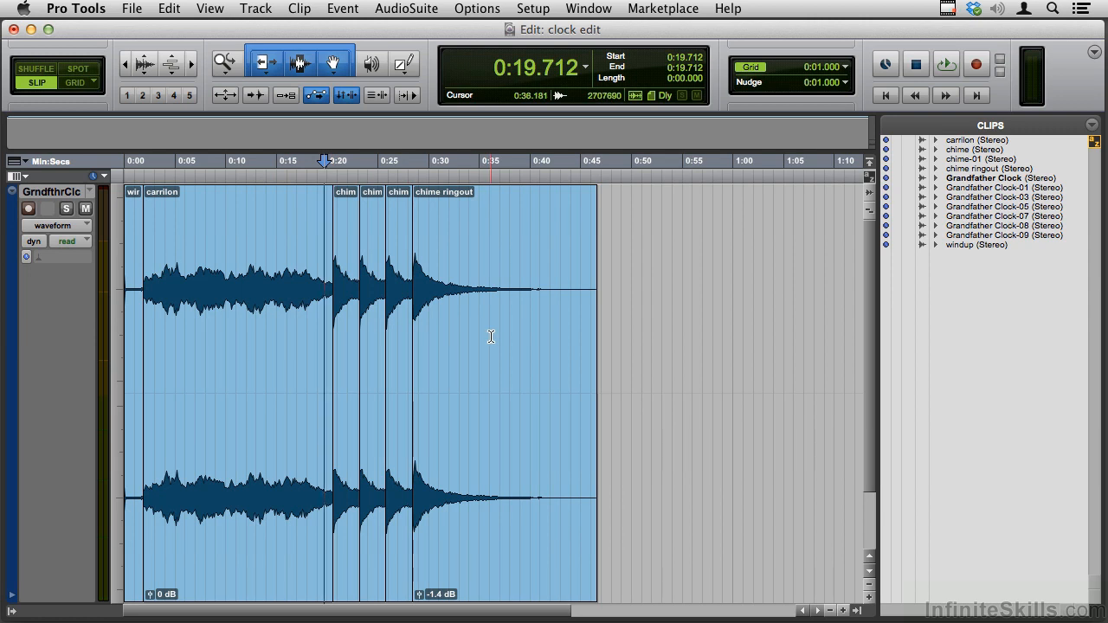
click(117, 332)
click(138, 312)
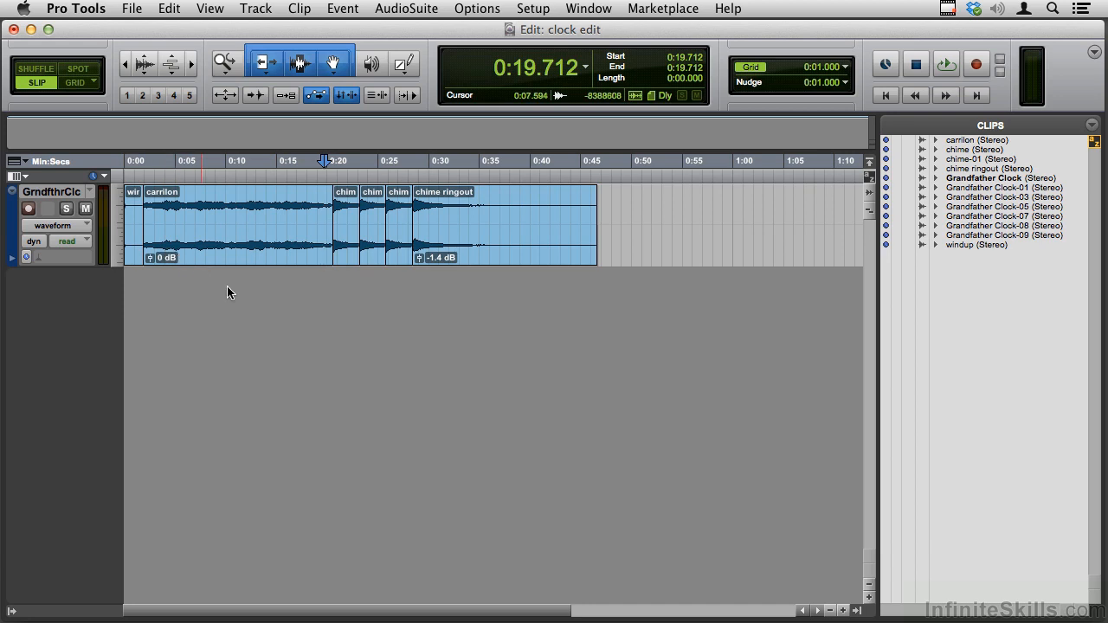
Examine the Grandfather Clock track's channel strip in the Mix window, comparing it with the Edit window
key(super+equal)
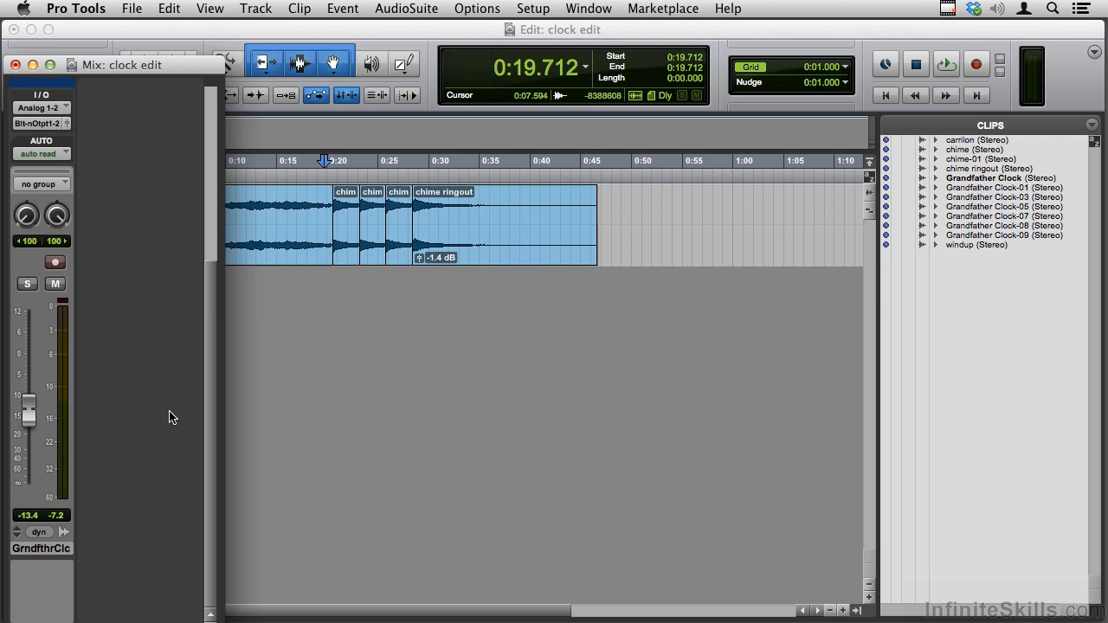
key(super+equal)
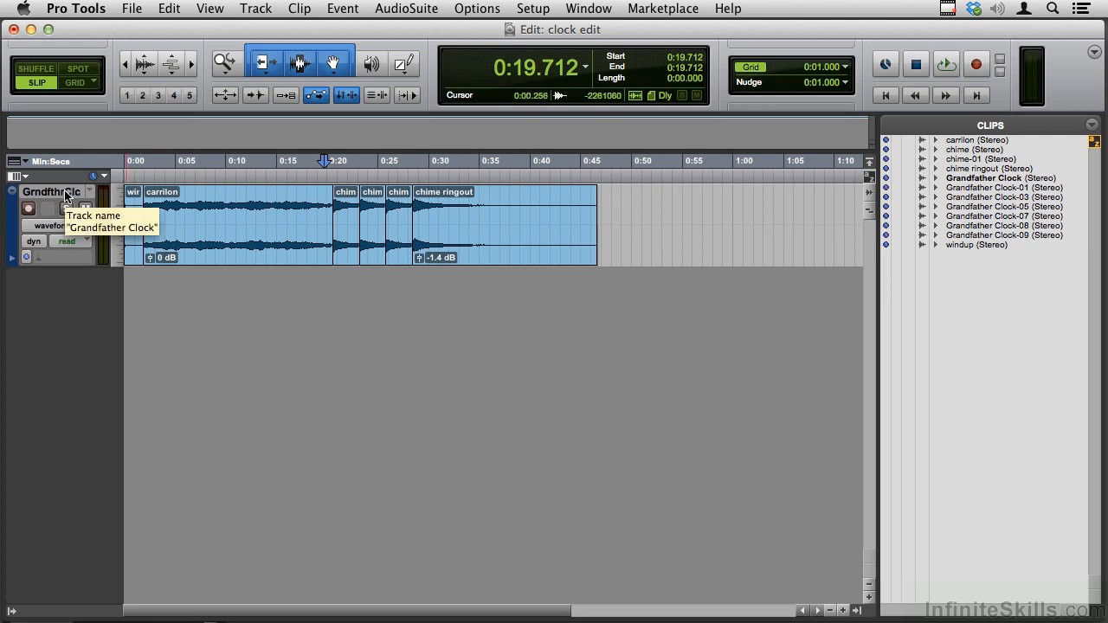
key(super+equal)
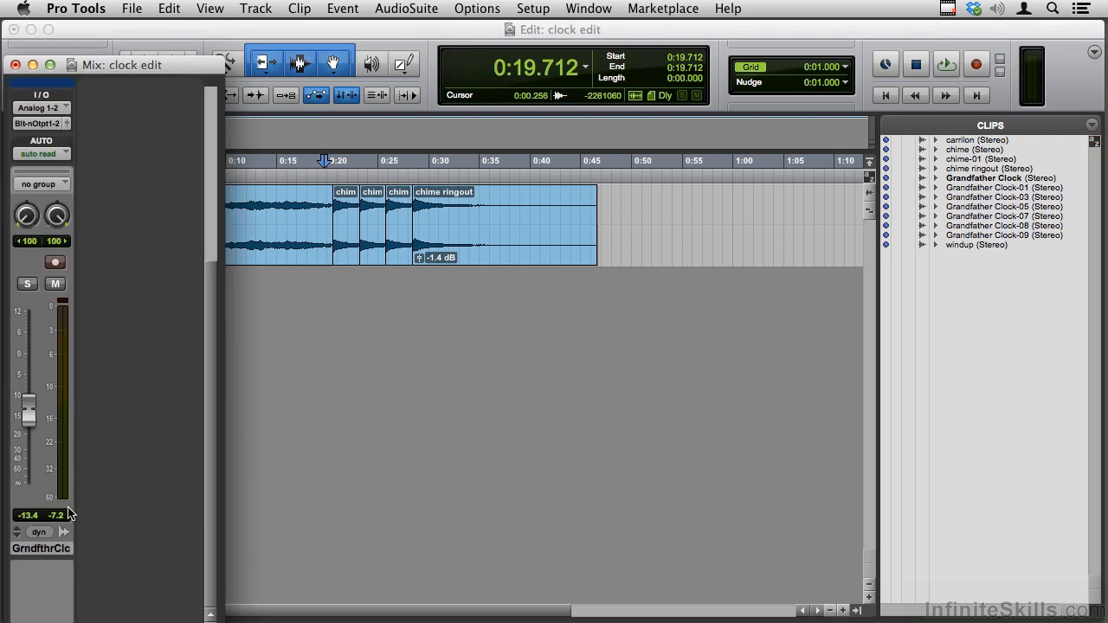
key(super+equal)
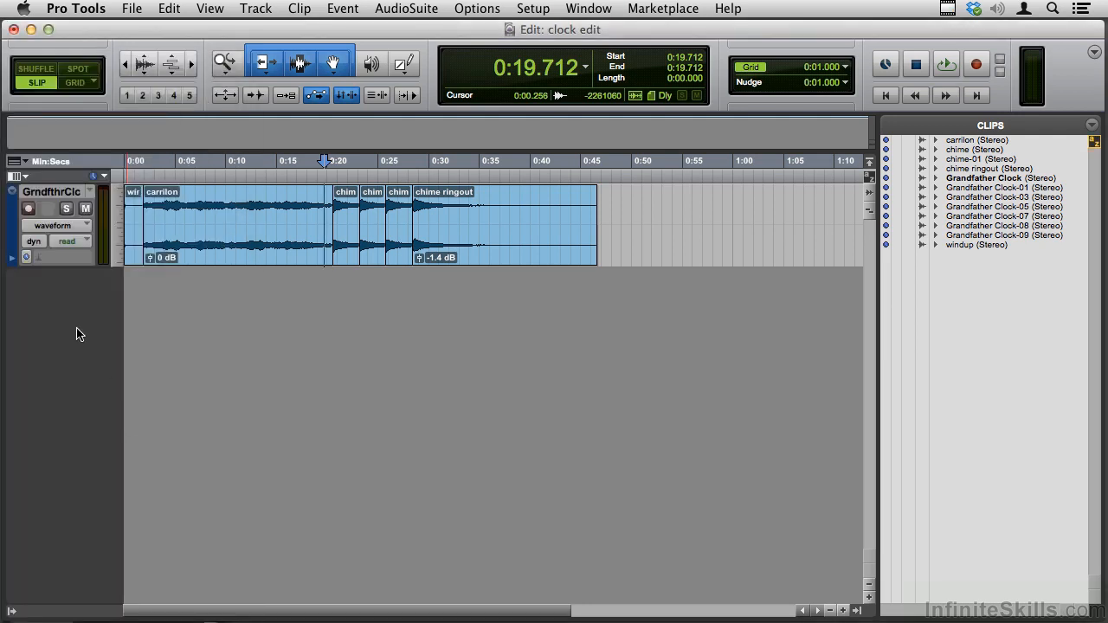
Rename the Grandfather Clock track as clockwork
double_click(51, 192)
text(clockwork)
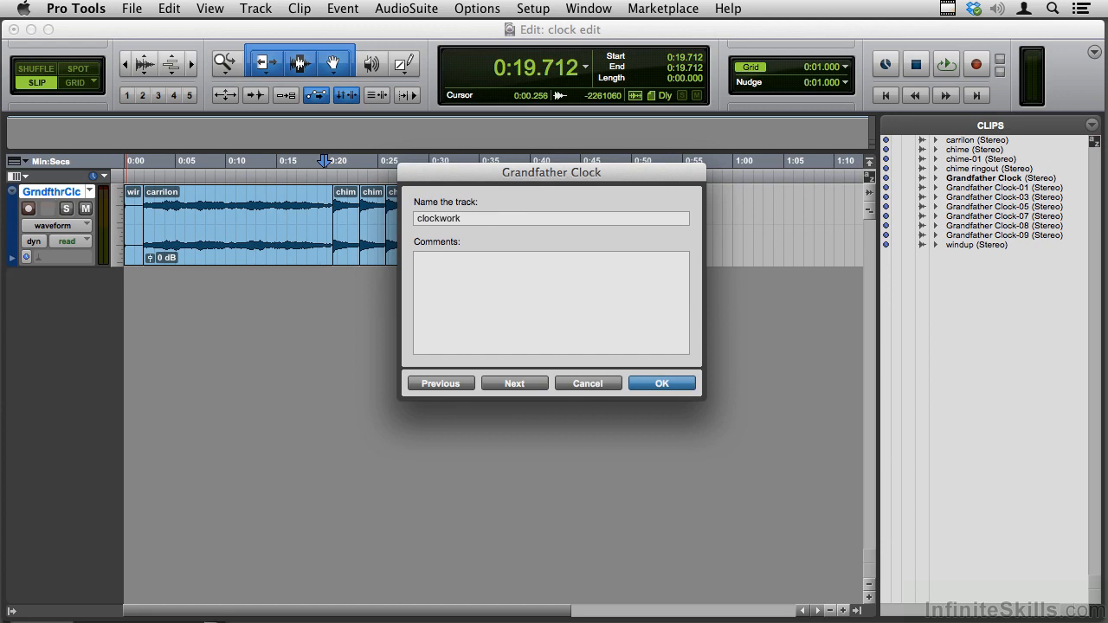
key(Return)
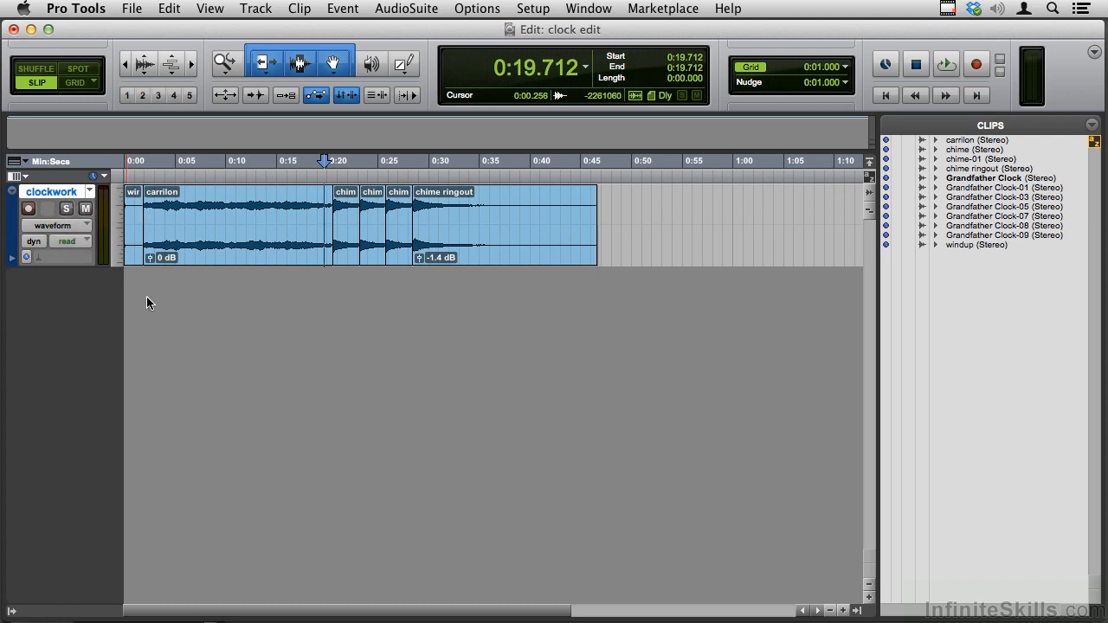
Add six mono audio tracks in the Mix window and enlarge that window to show all the channel strips
key(super+equal)
key(super+shift+n)
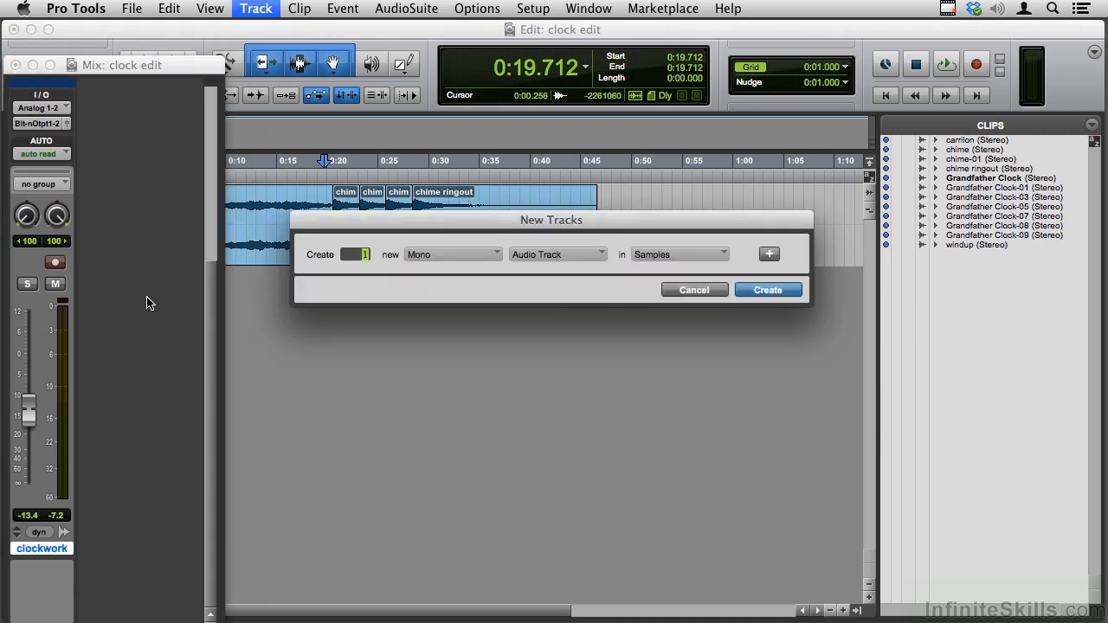
key(Return)
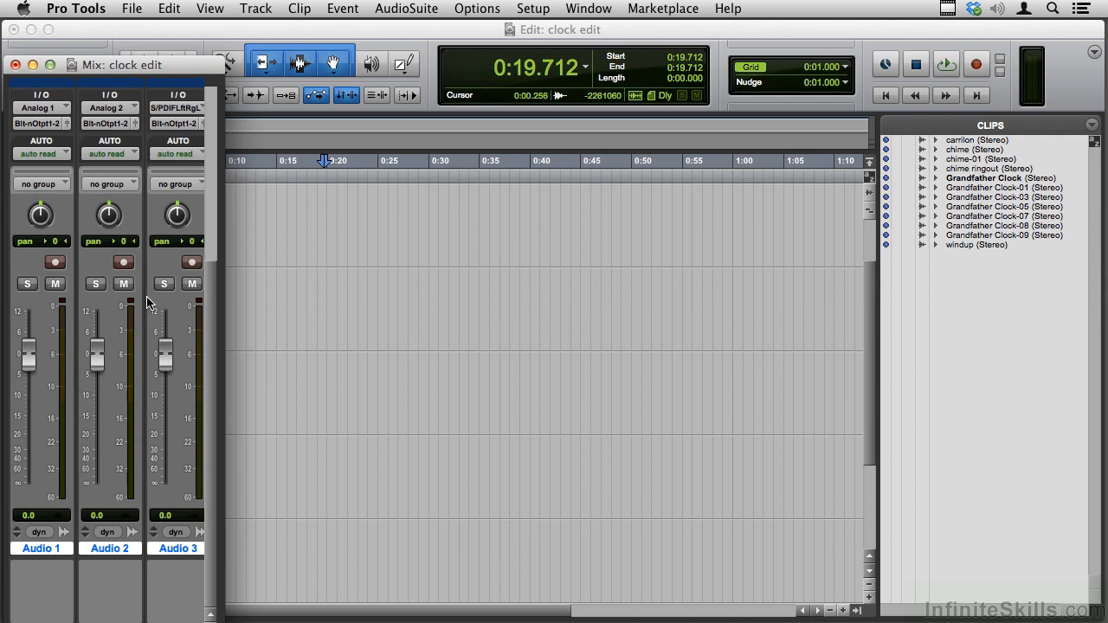
click(49, 65)
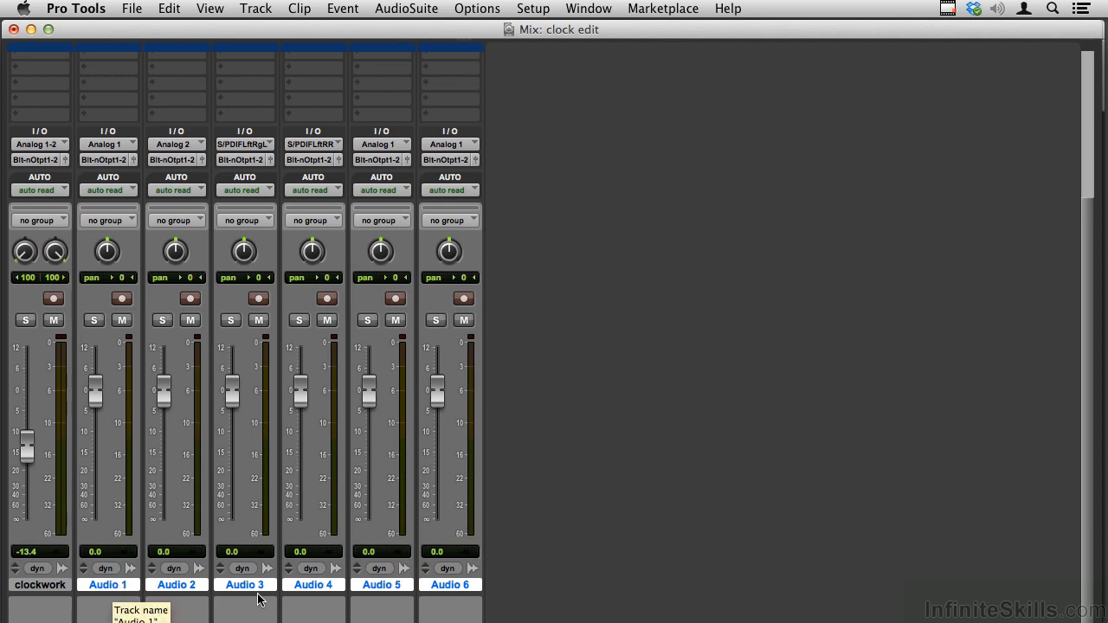
Delete the six added audio tracks, Audio 1 to Audio 6, in the Edit window
key(super+equal)
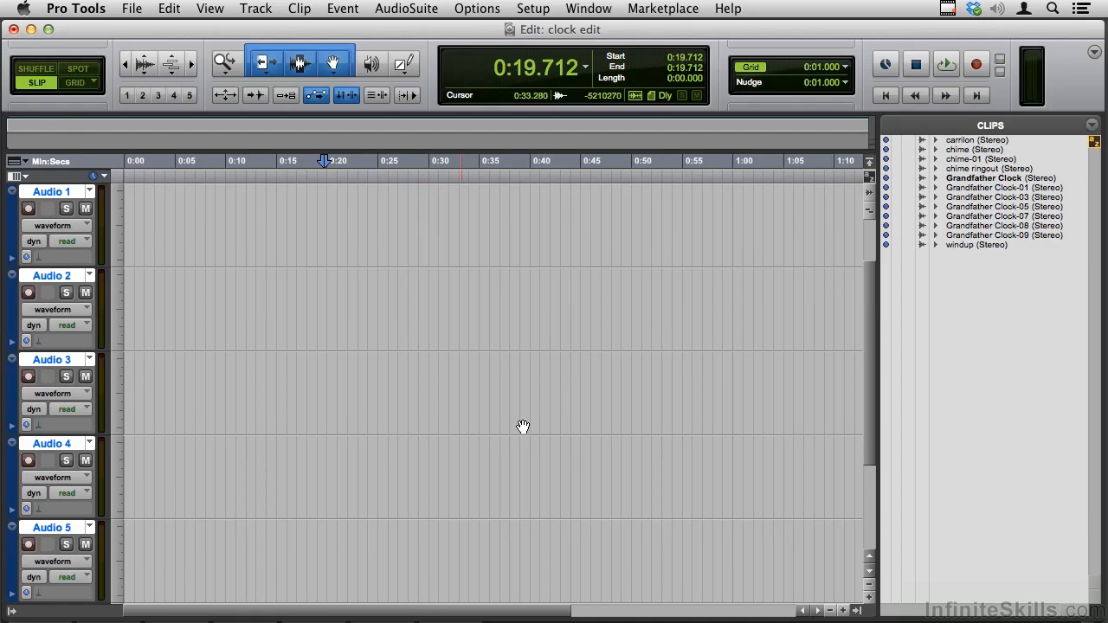
drag(873, 370, 873, 317)
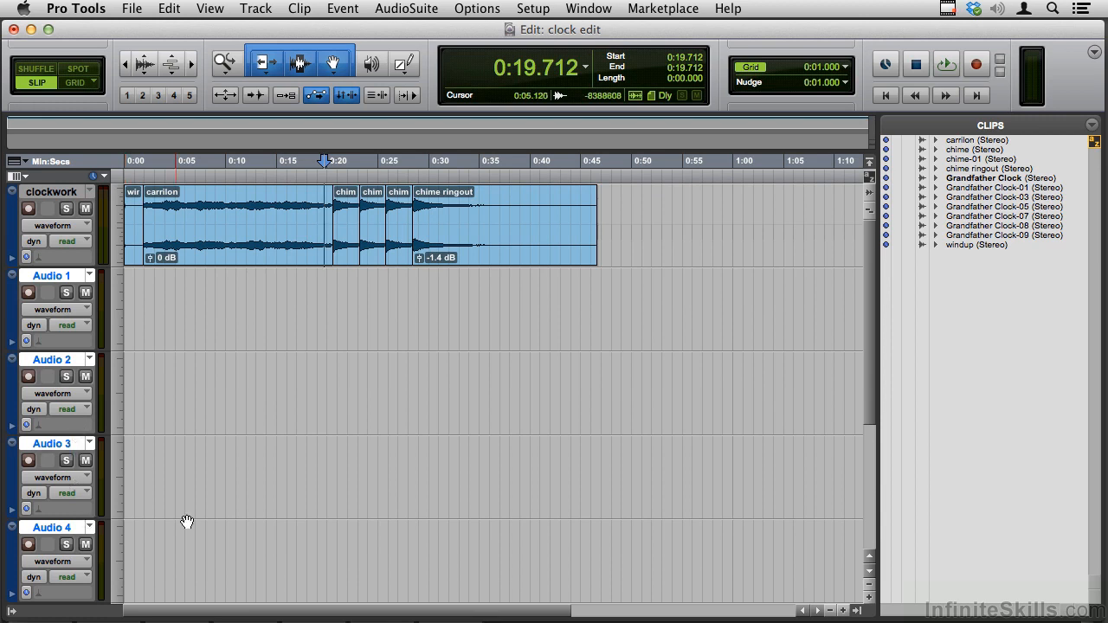
scroll(262, 508, down, 3)
scroll(262, 508, right, 1)
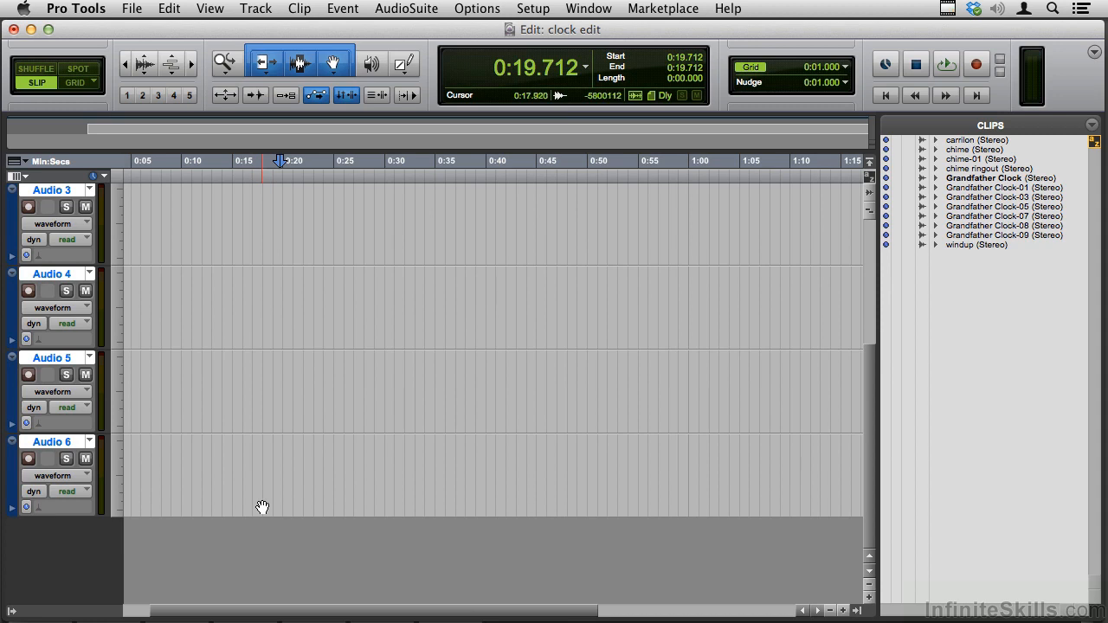
right_click(60, 443)
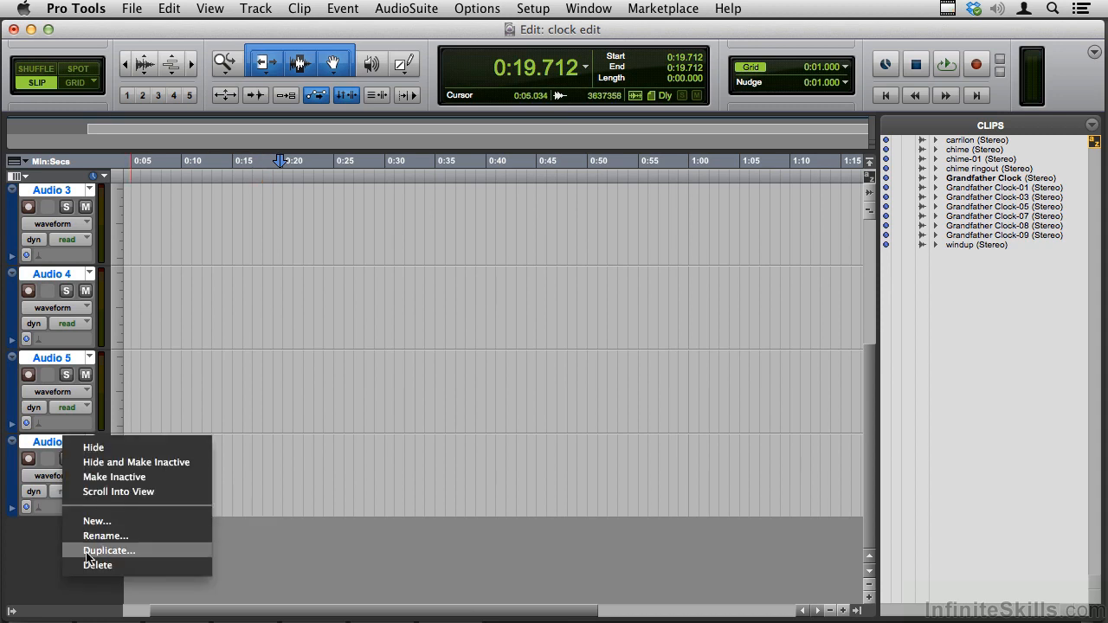
click(93, 564)
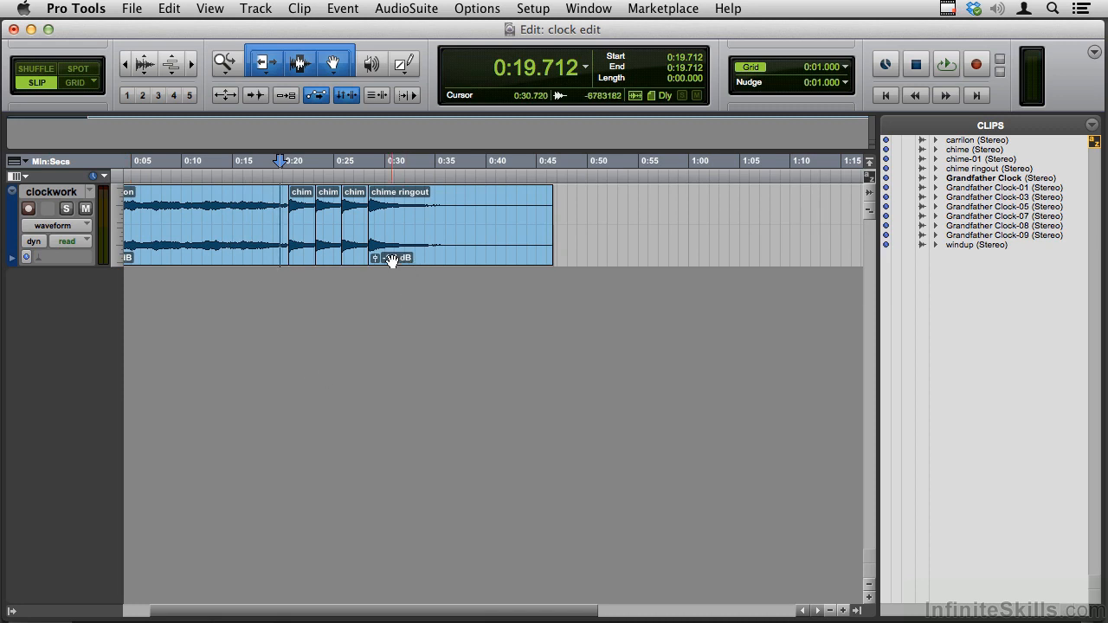
View the clockwork channel in the Mix window and return to the session start in the Edit window
click(428, 259)
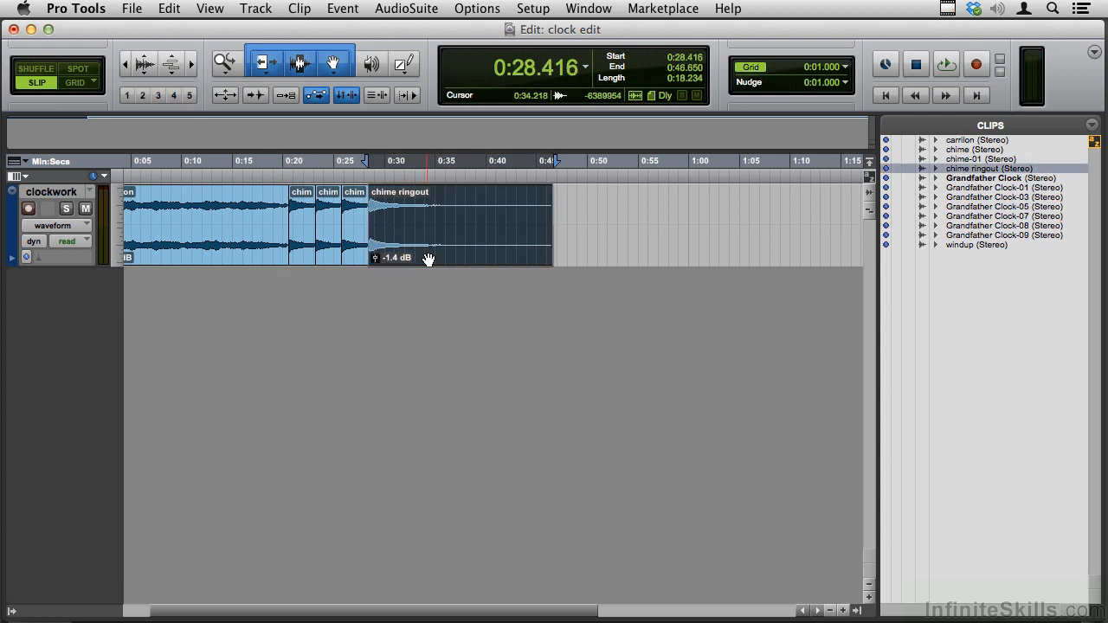
key(super+equal)
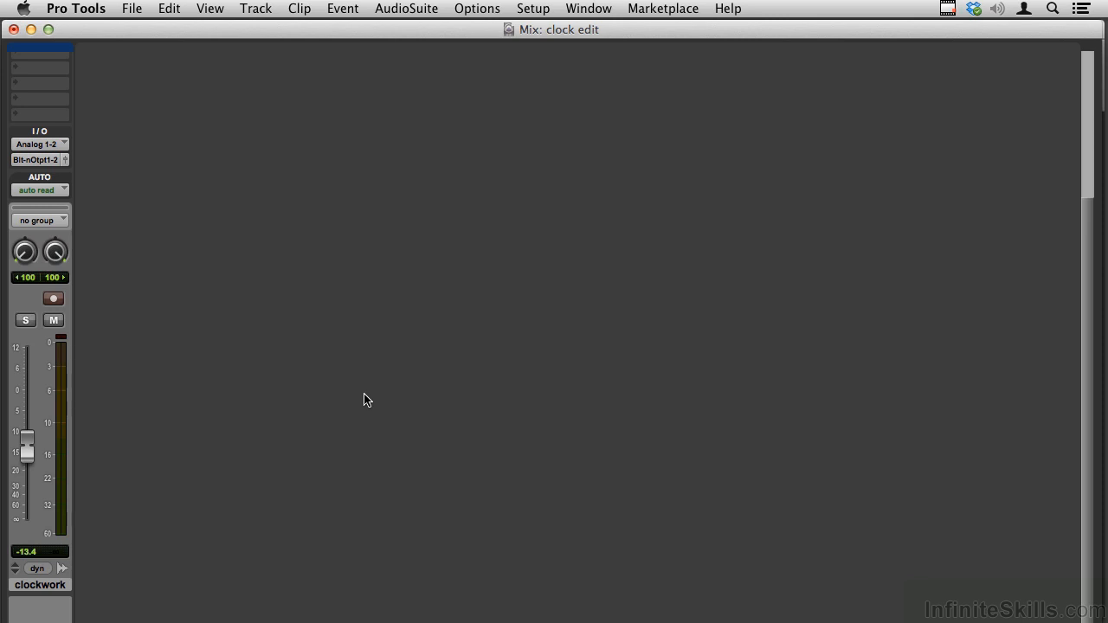
key(super+equal)
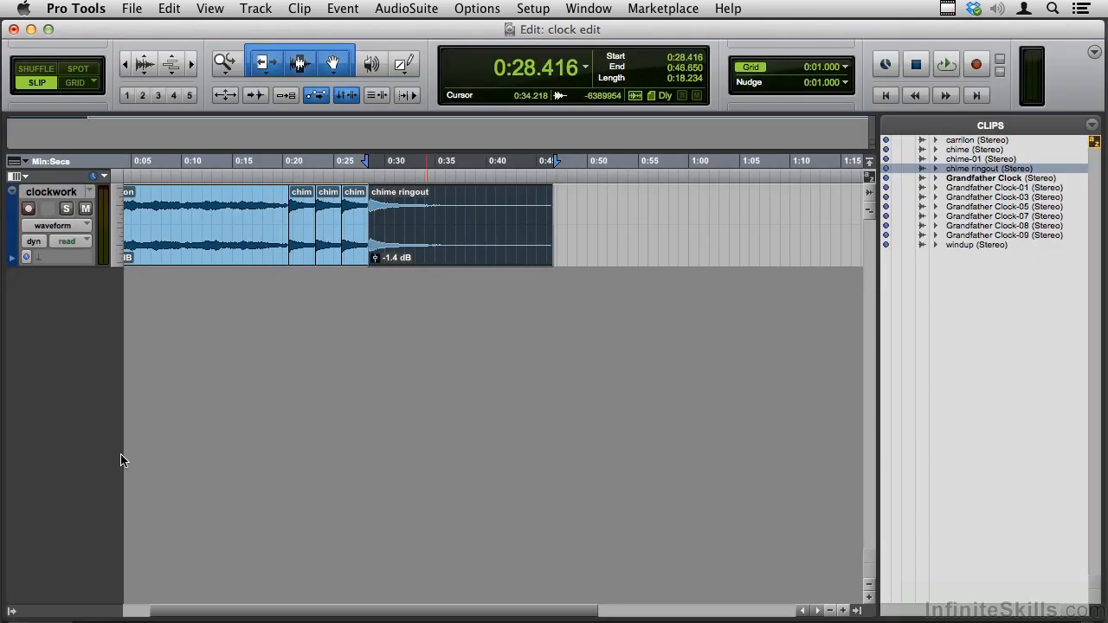
key(Return)
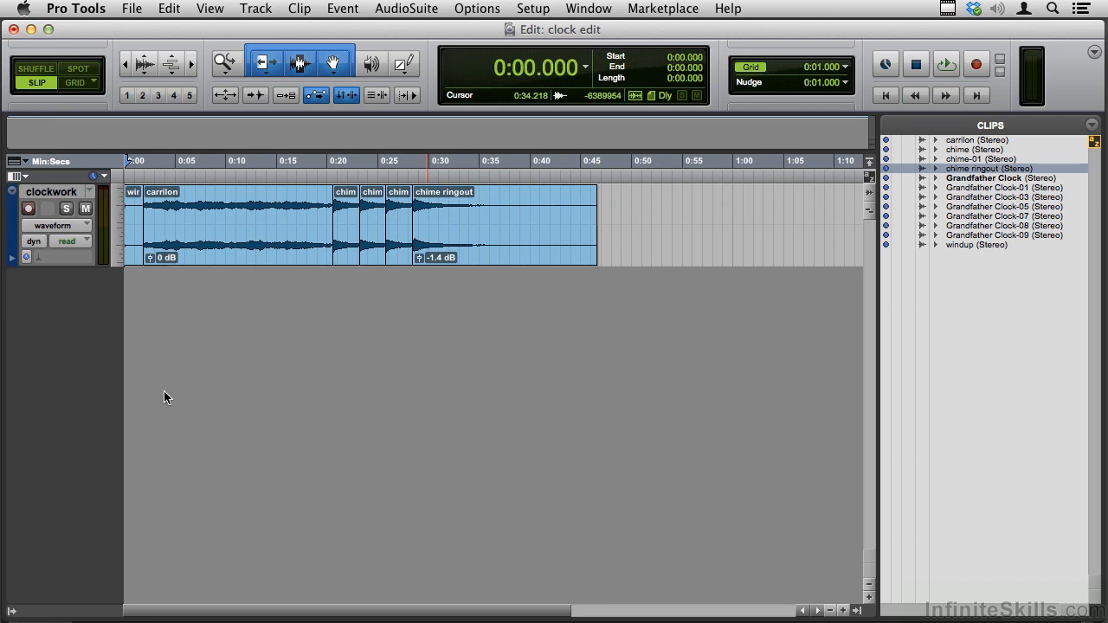